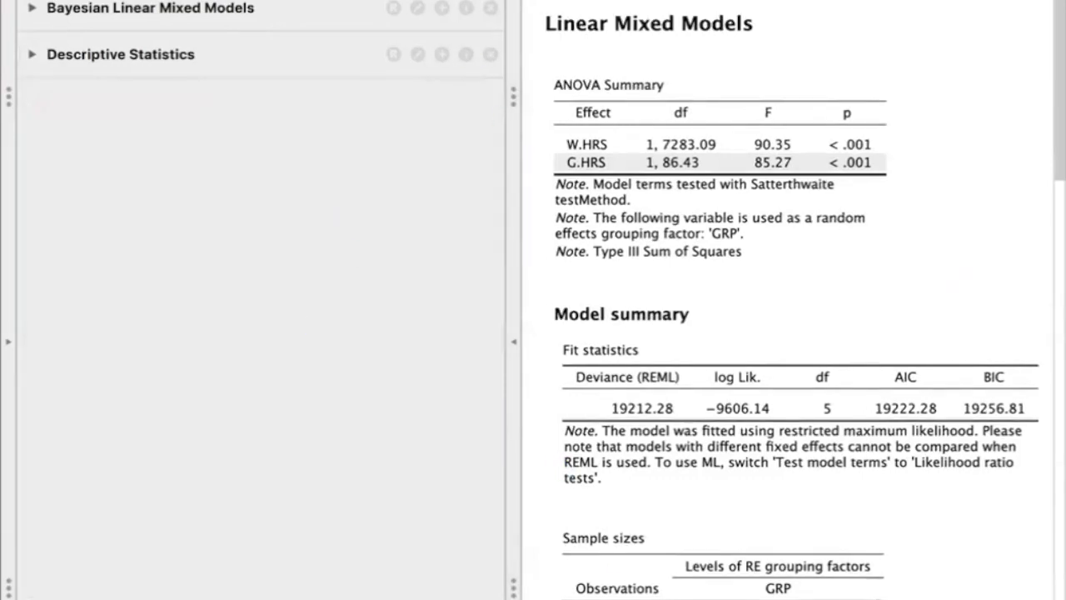
- Create a Linear Mixed Models analysis with WBEING as dependent and W.HRS, G.HRS as fixed effects
left_click(441, 0)
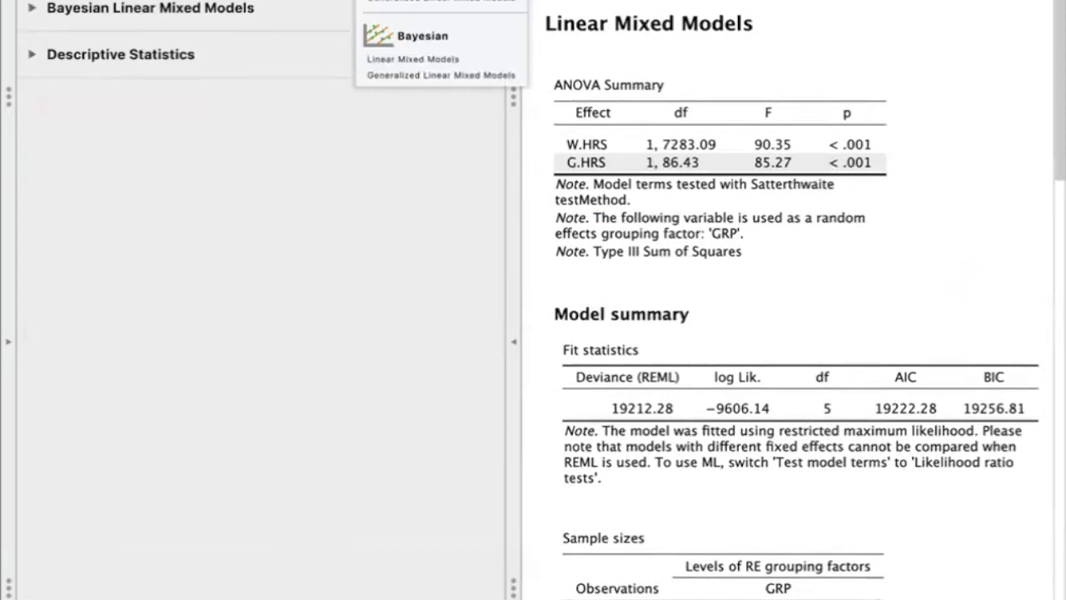
left_click(416, 1)
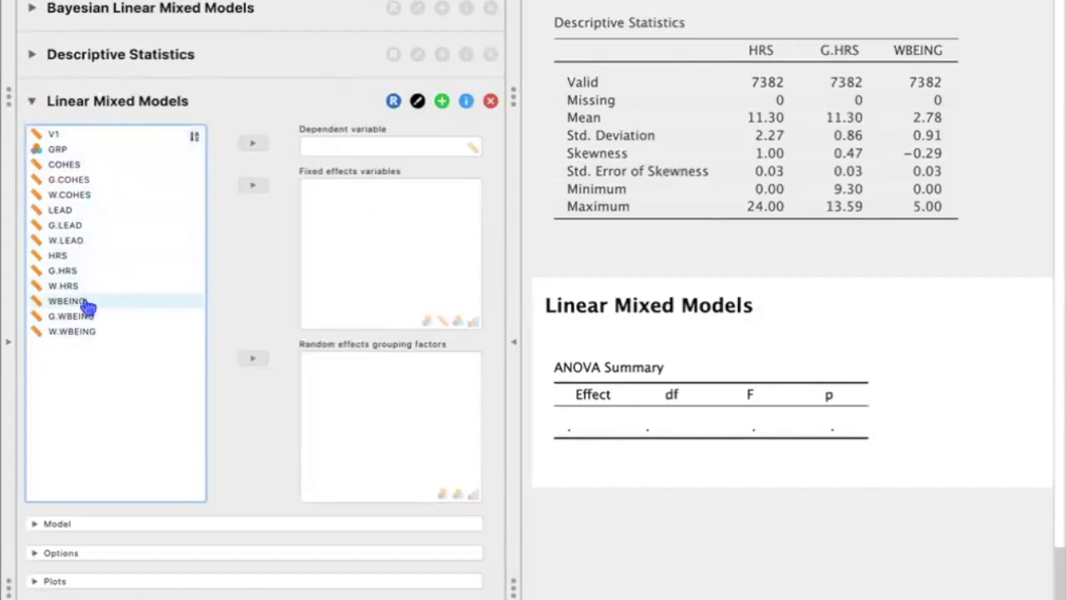
left_click_drag(86, 304, 375, 149)
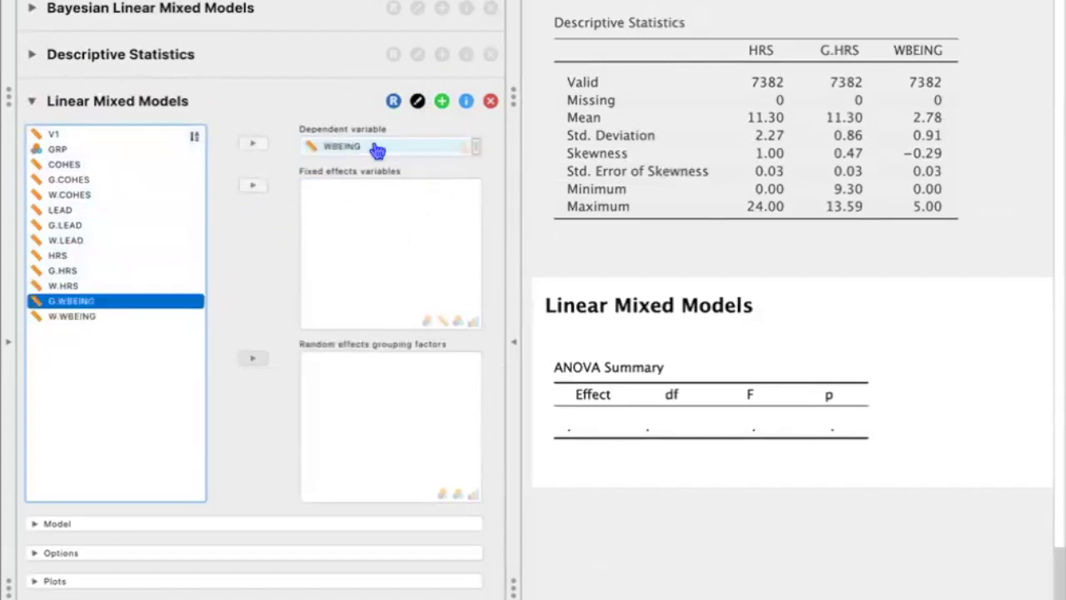
left_click(111, 287)
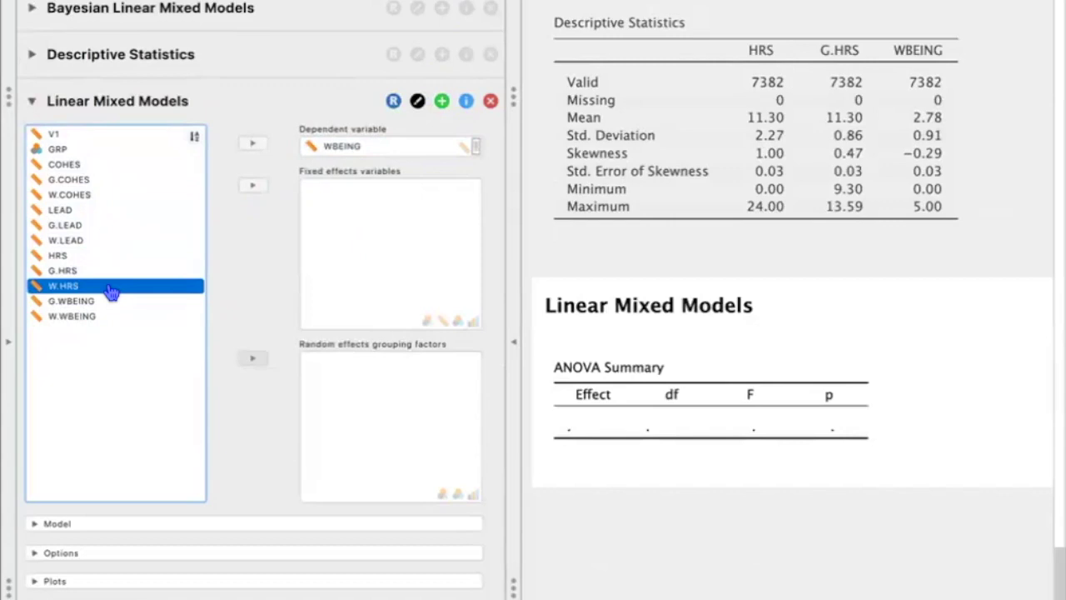
left_click_drag(110, 288, 407, 200)
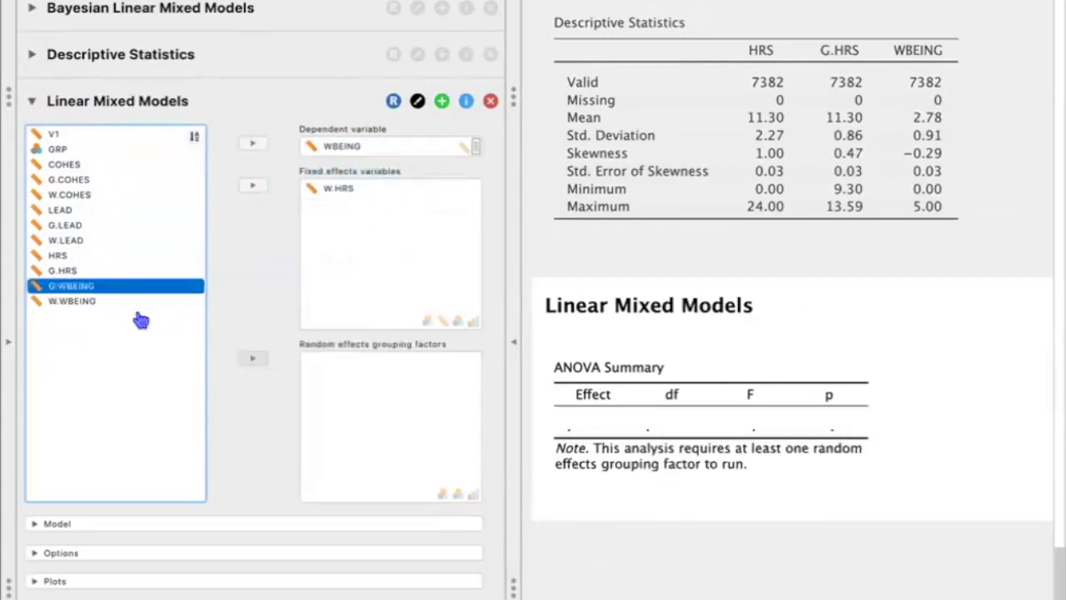
left_click(91, 272)
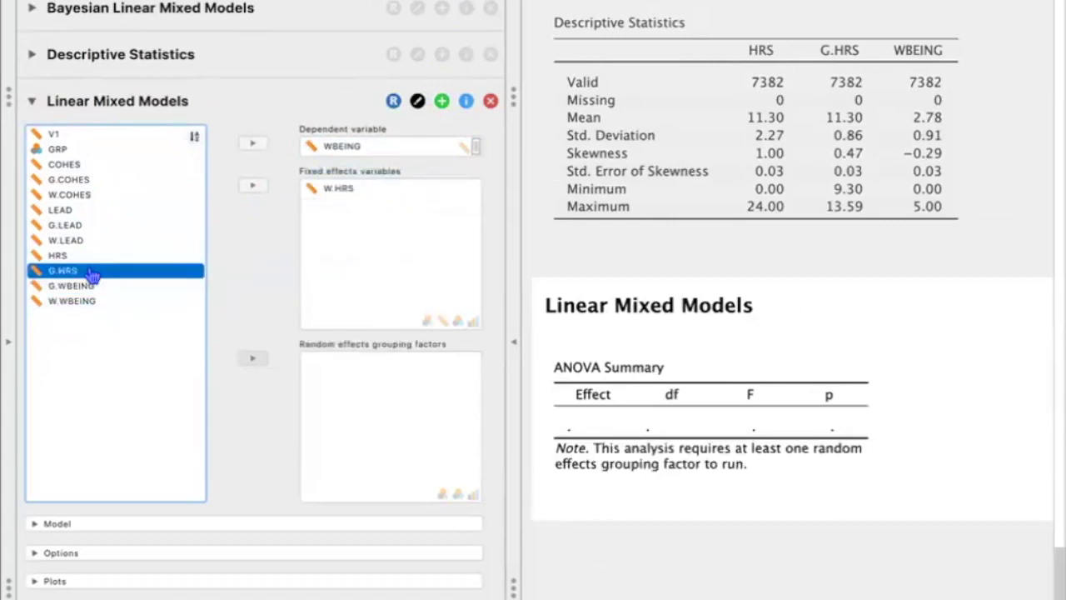
left_click_drag(92, 275, 398, 240)
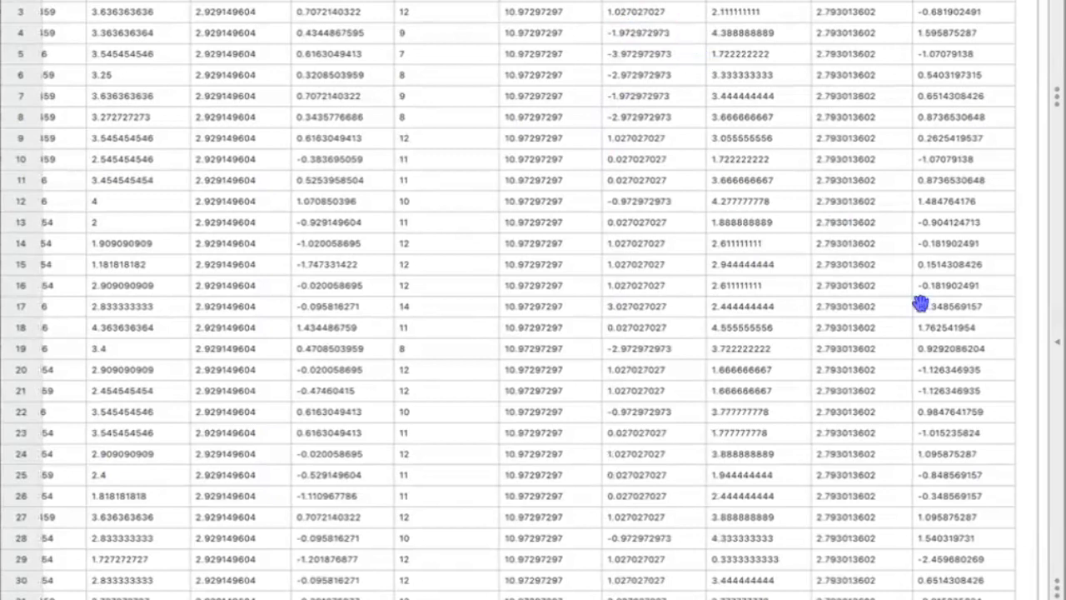
- Set GRP as the random effects grouping factor
left_click(1056, 342)
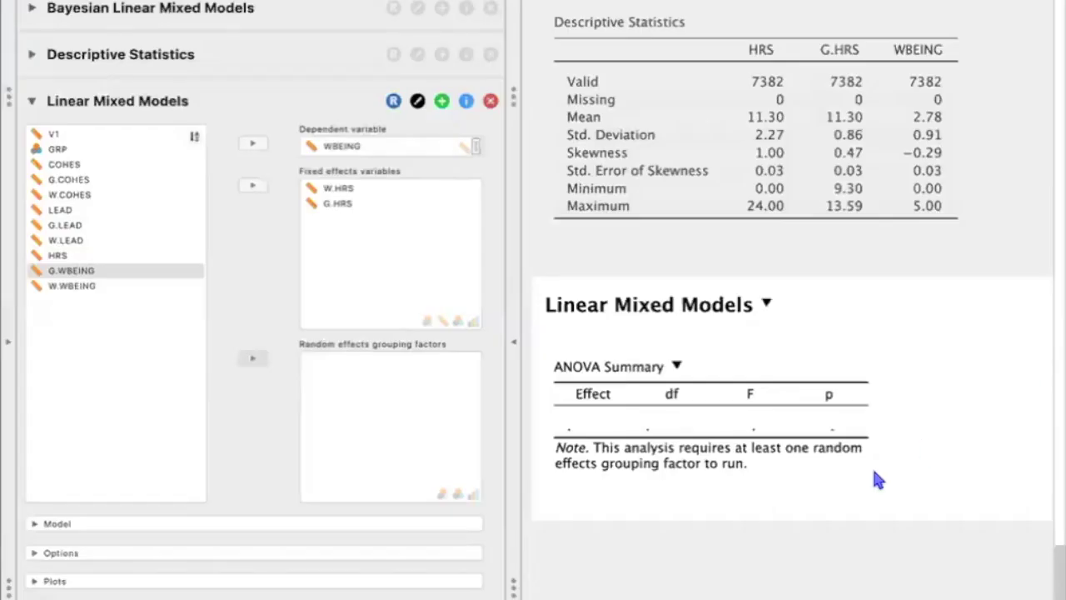
scroll(872, 474, "down", 5)
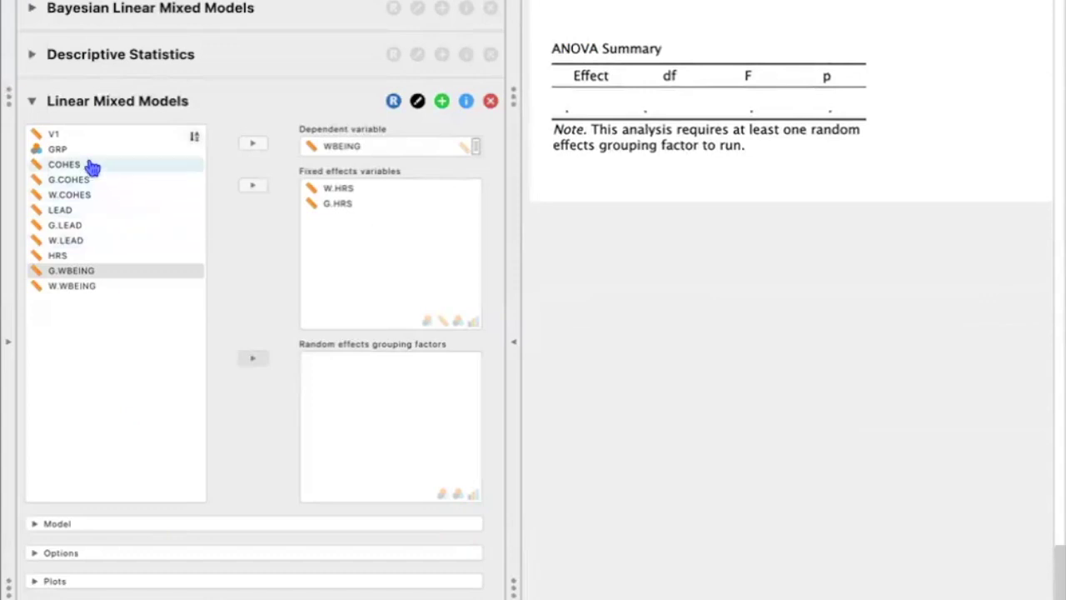
left_click_drag(83, 151, 400, 424)
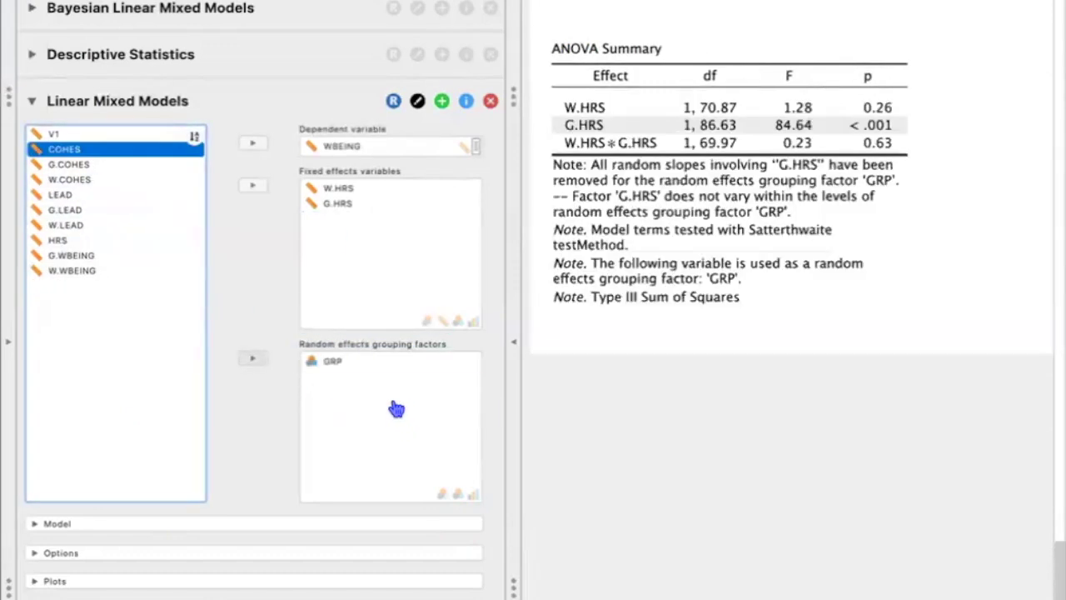
- Drop the W.HRS and G.HRS random slopes and remove the W.HRS∗G.HRS interaction from fixed effects
left_click(138, 530)
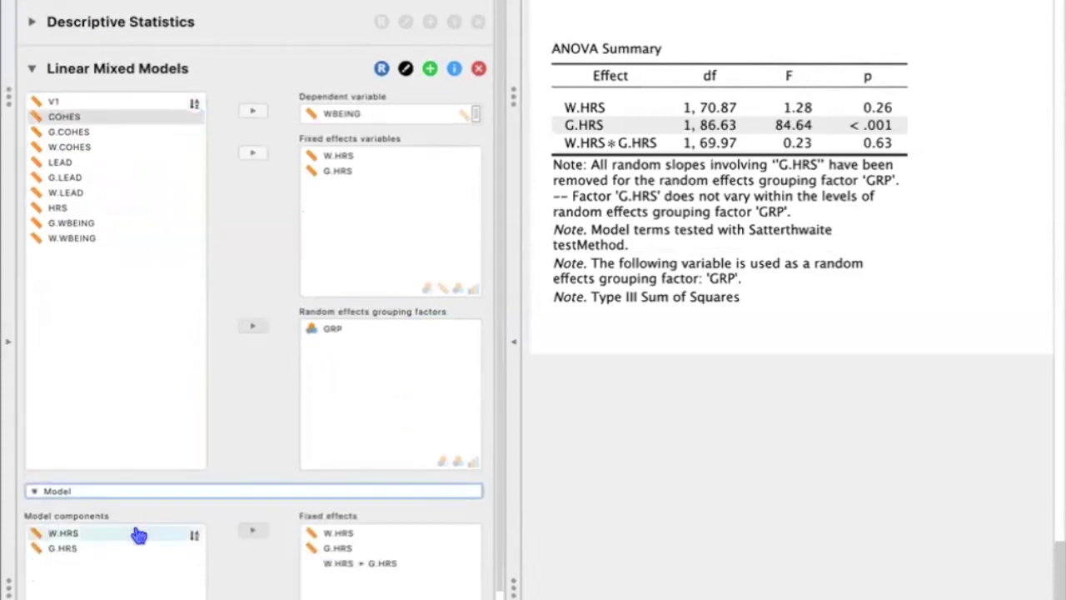
scroll(138, 533, "down", 1)
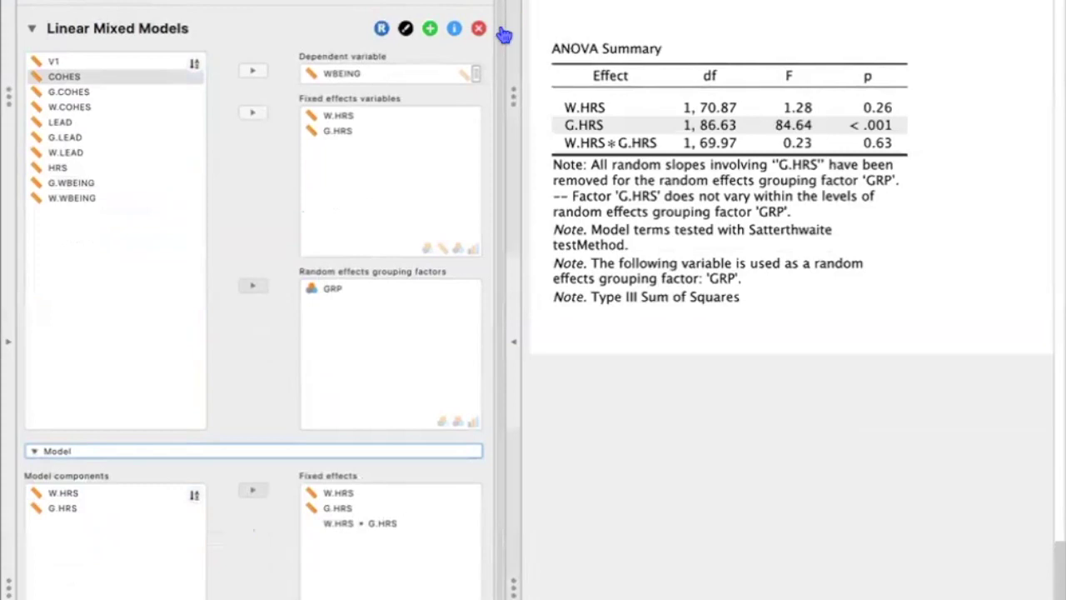
left_click_drag(500, 136, 496, 257)
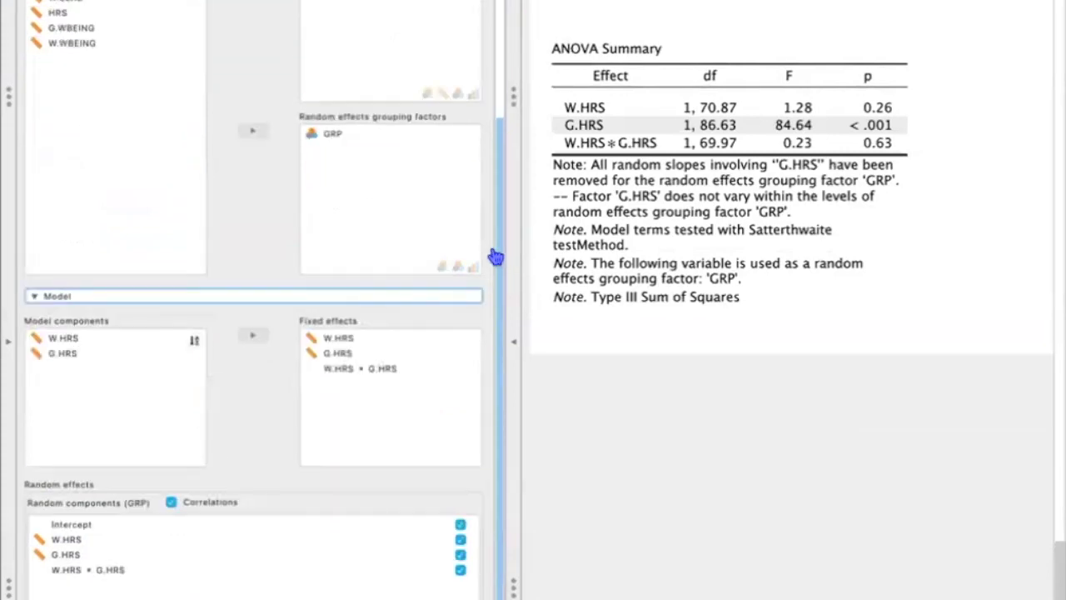
left_click(461, 540)
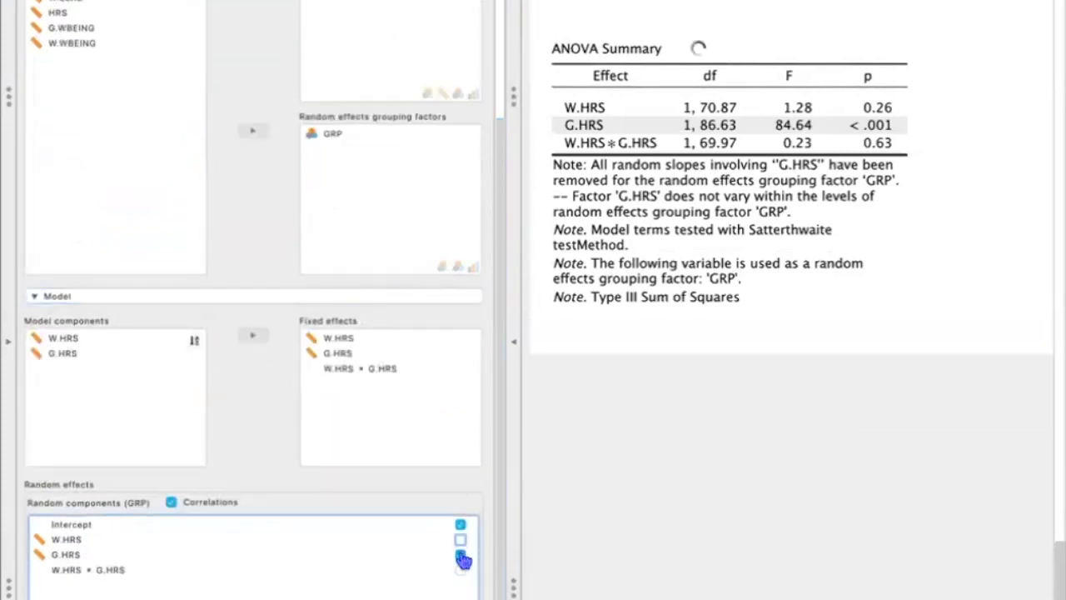
left_click(462, 556)
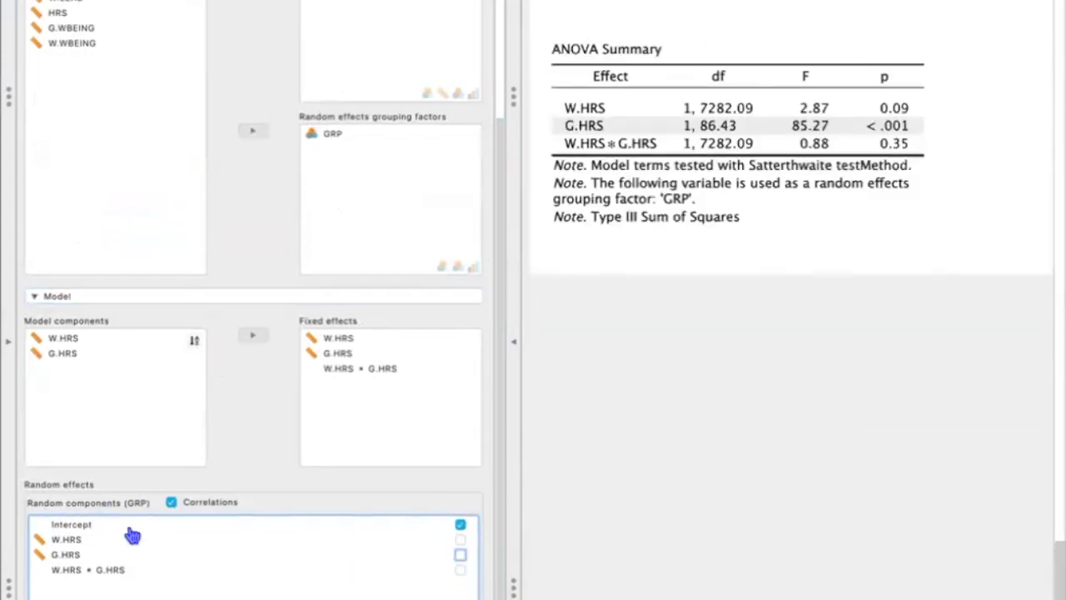
left_click(379, 370)
left_click_drag(379, 370, 73, 380)
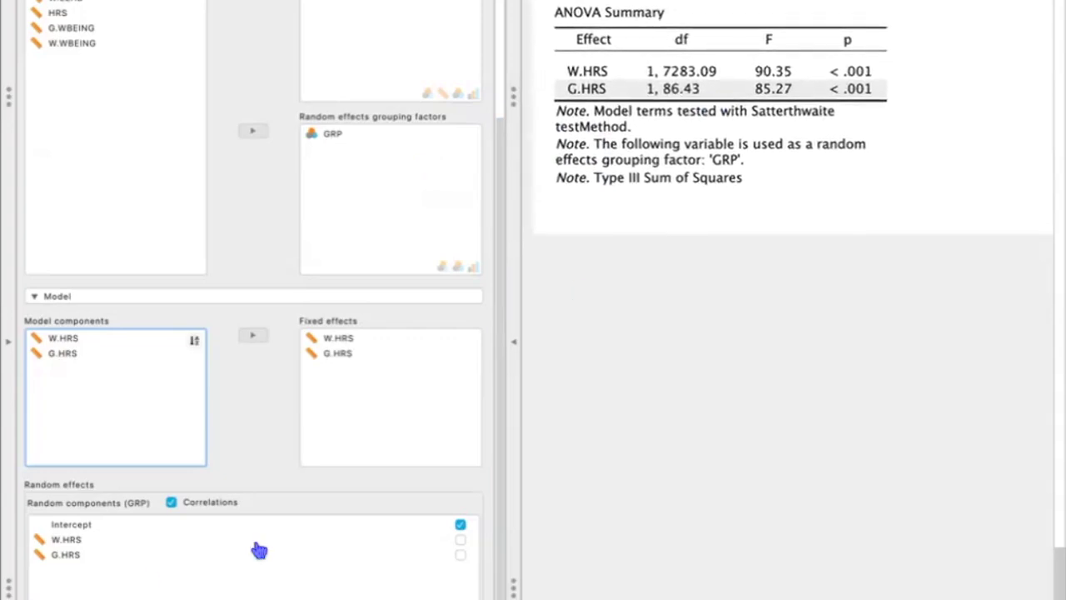
- Enable Model summary, Fixed effects, Variance/correlation and Random effects estimates, giving AIC 19222.28 and BIC 19256.81
scroll(264, 553, "down", 5)
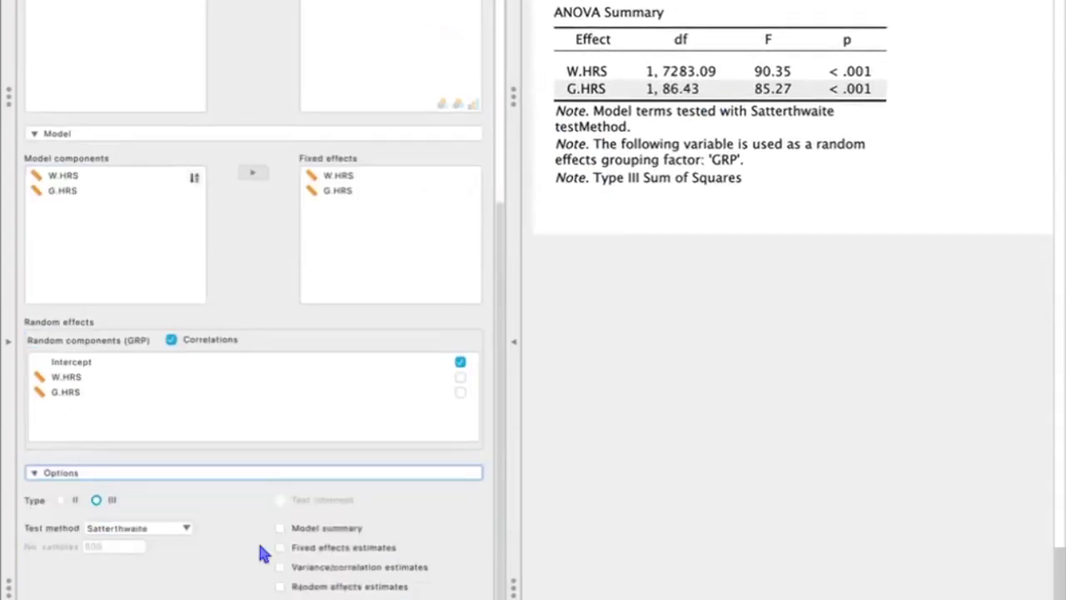
left_click(354, 533)
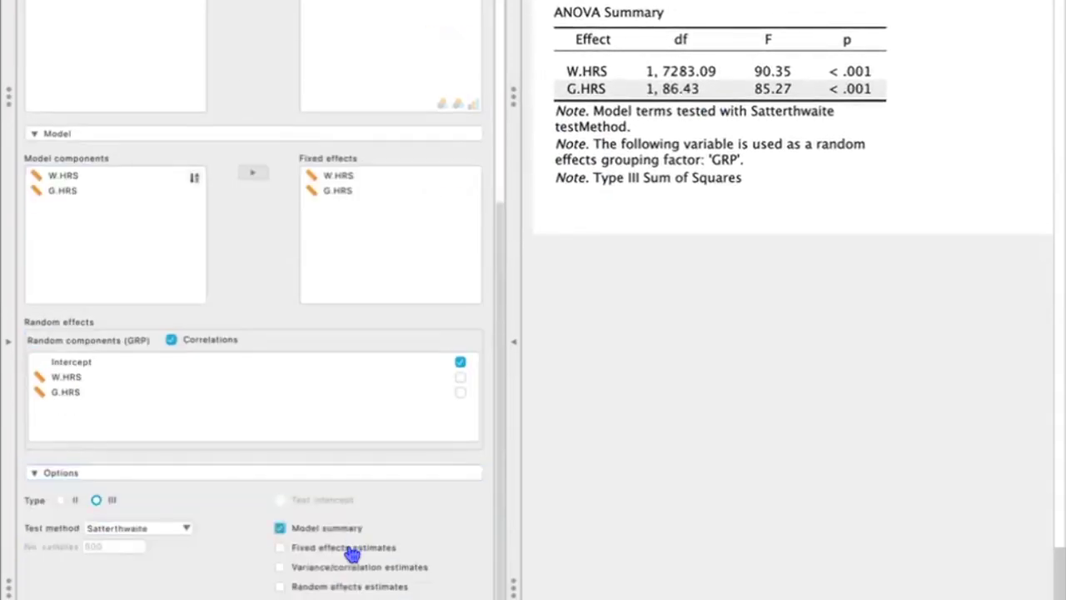
left_click(352, 553)
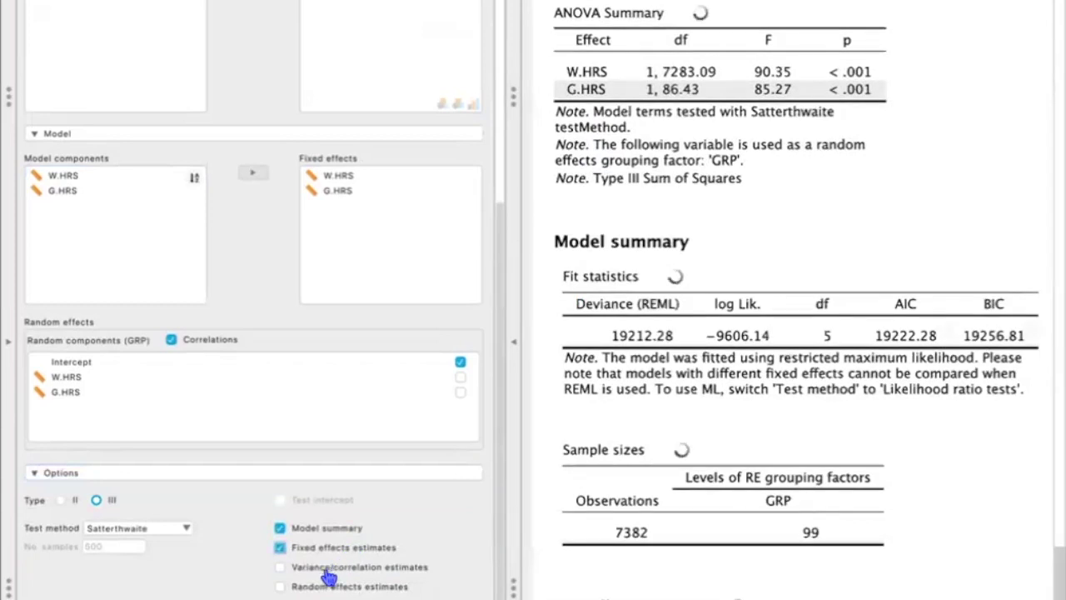
left_click(337, 570)
left_click(313, 588)
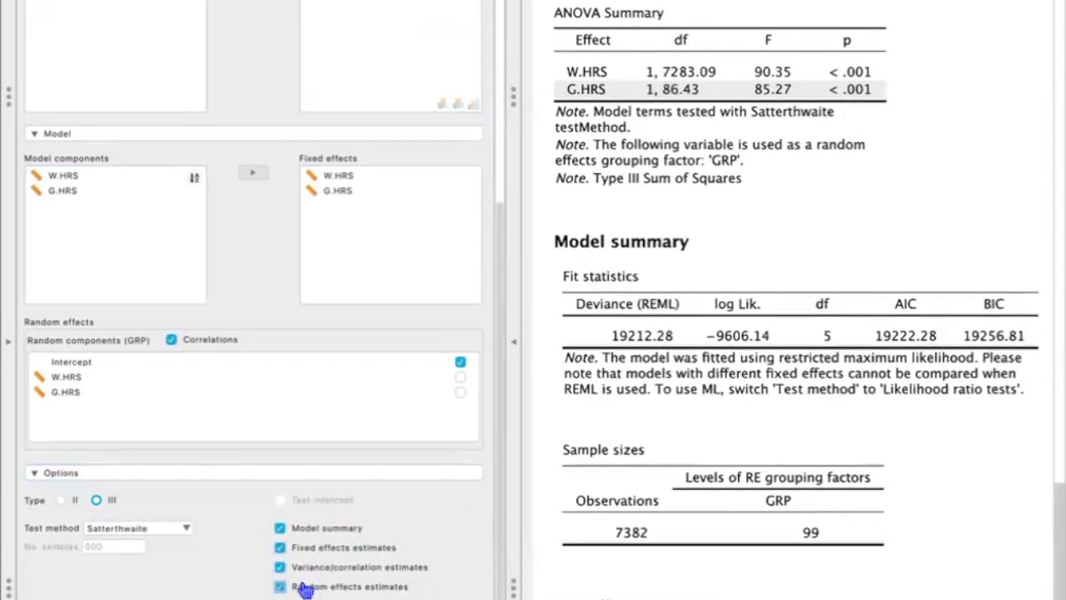
scroll(675, 545, "down", 1)
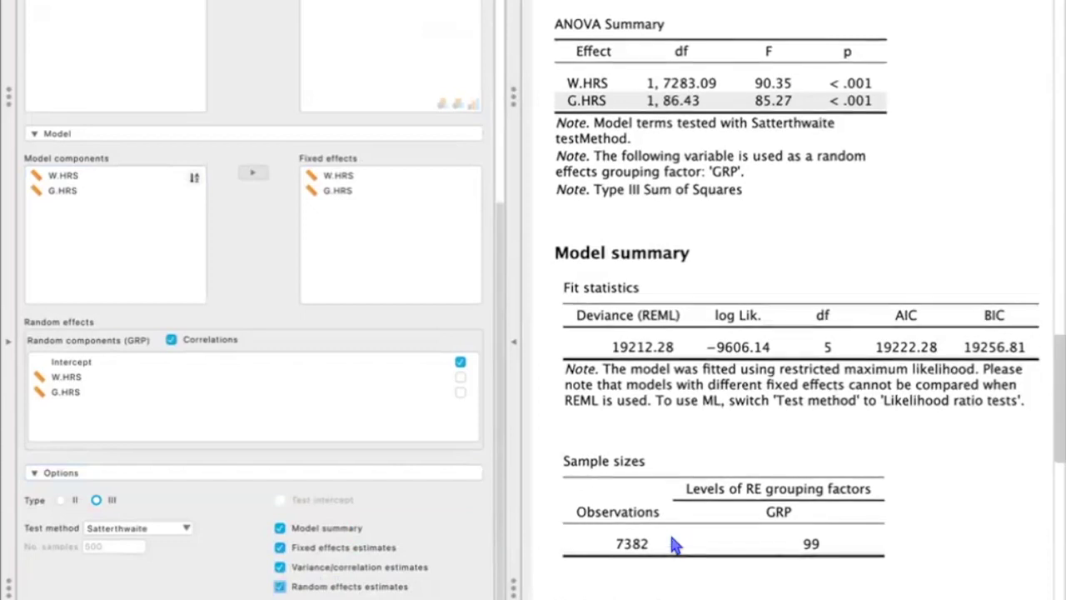
scroll(674, 542, "down", 3)
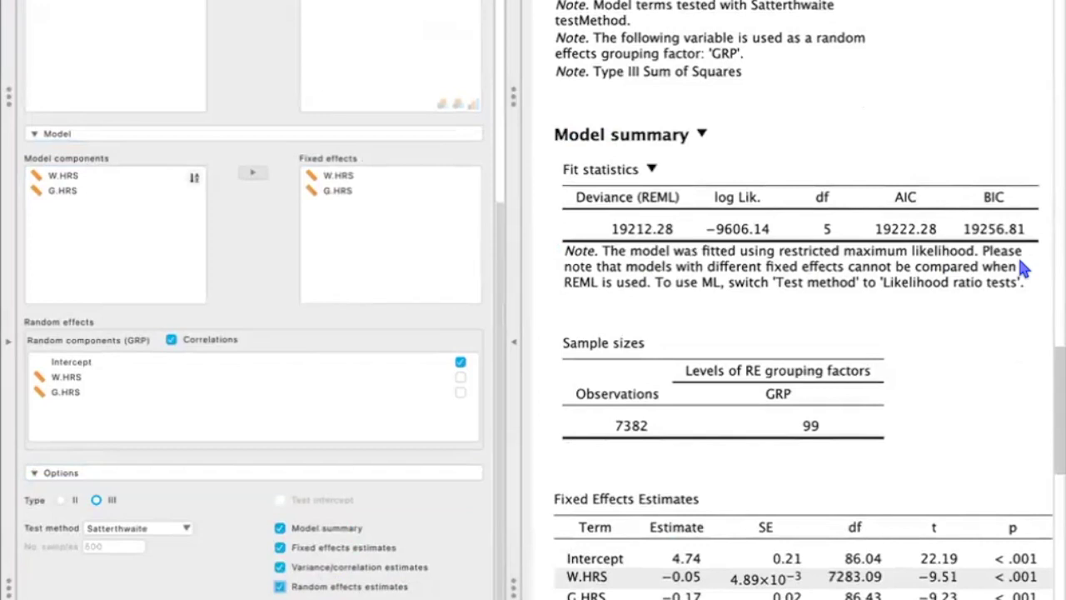
scroll(1023, 266, "down", 6)
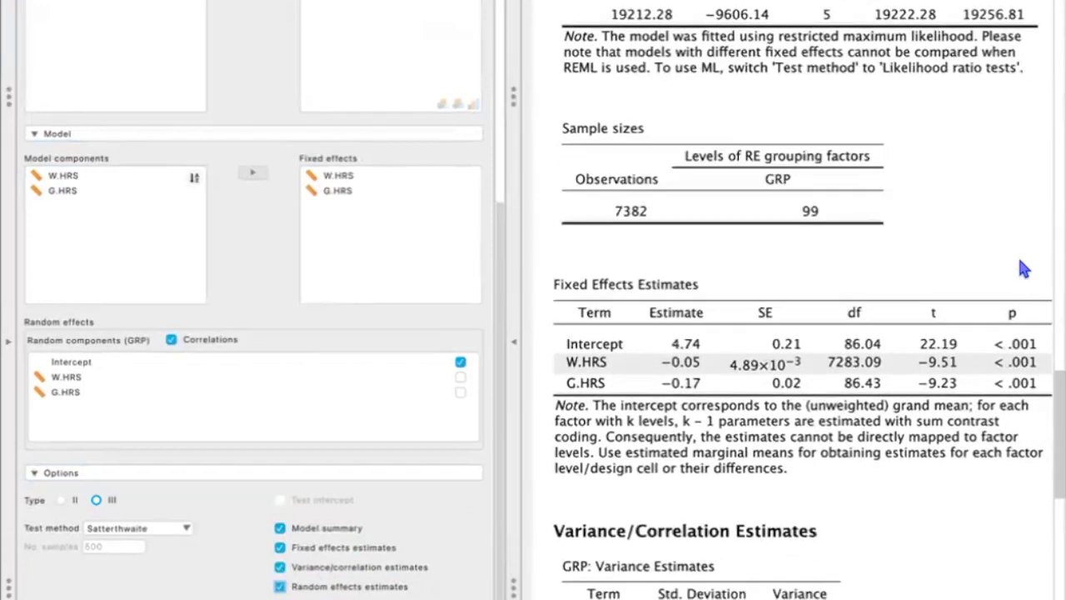
scroll(959, 379, "down", 2)
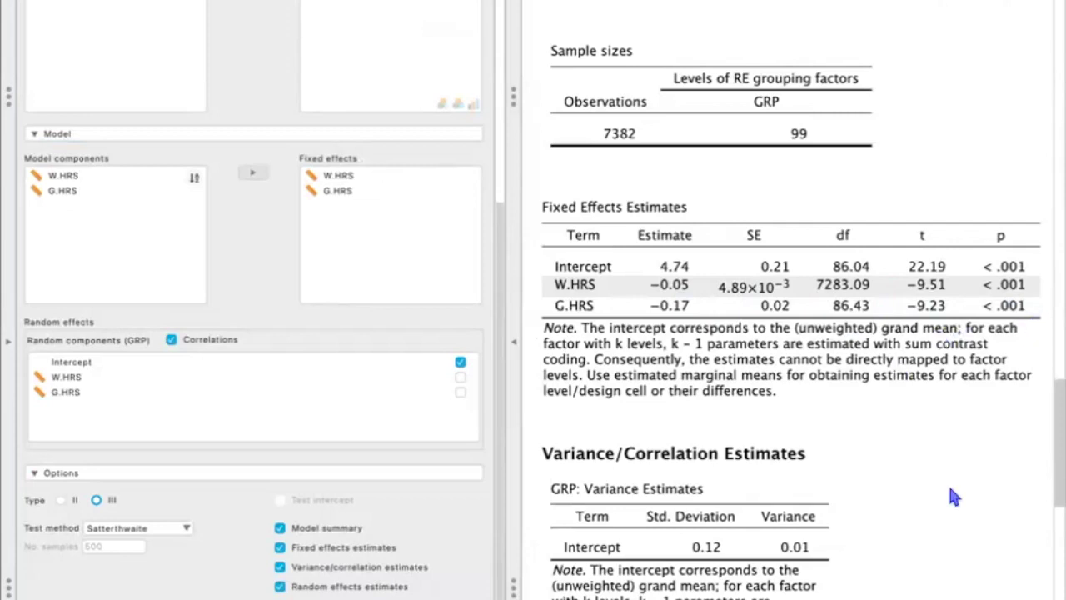
scroll(950, 490, "down", 1)
scroll(950, 490, "down", 5)
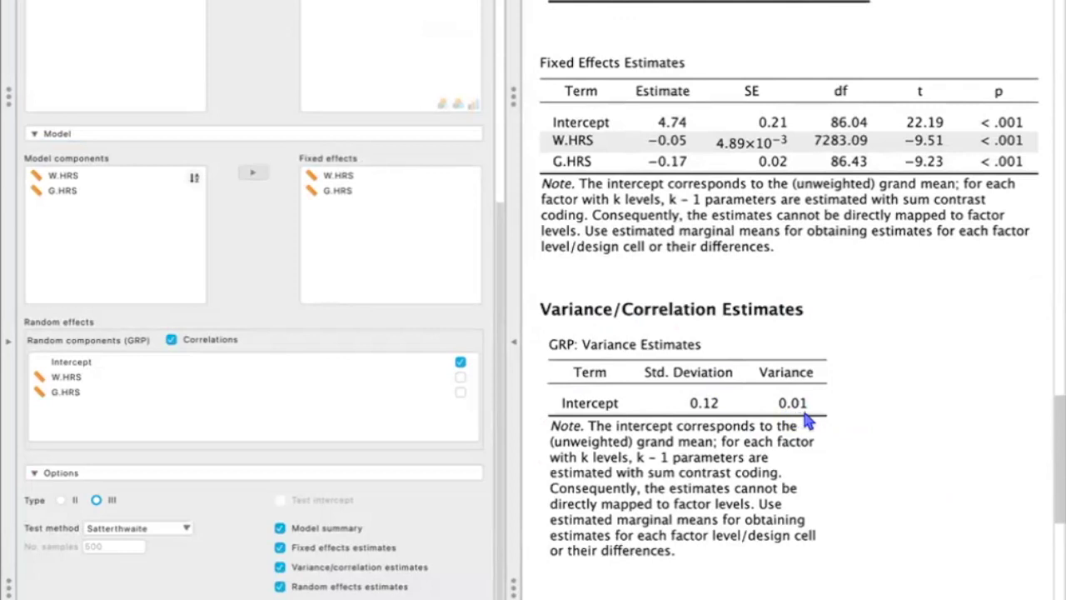
scroll(816, 419, "up", 2)
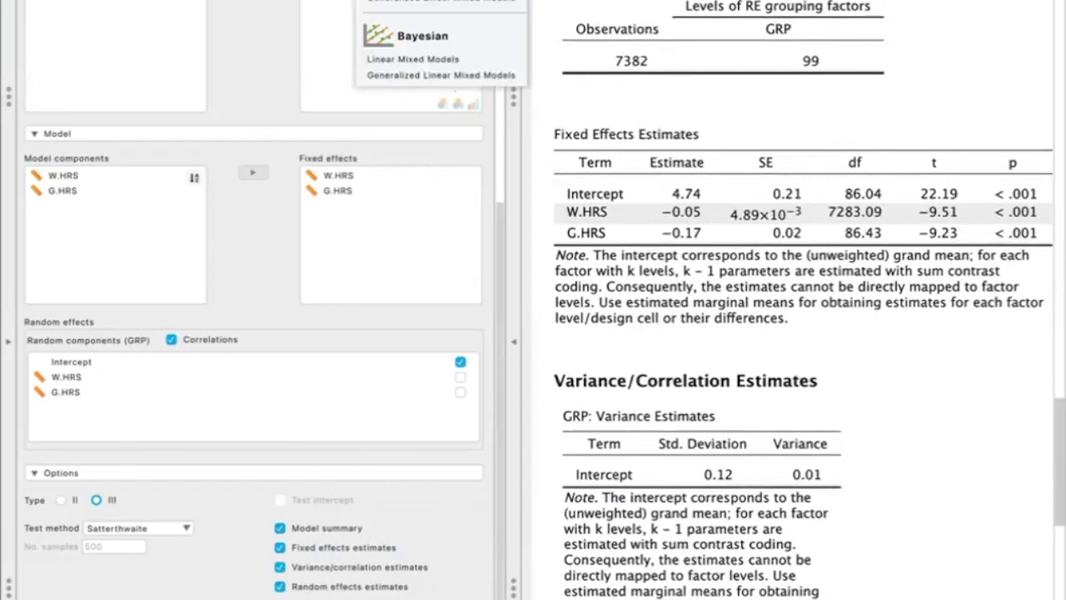
- Add a new frequentist Linear Mixed Models analysis from the Mixed Models menu
left_click(417, 1)
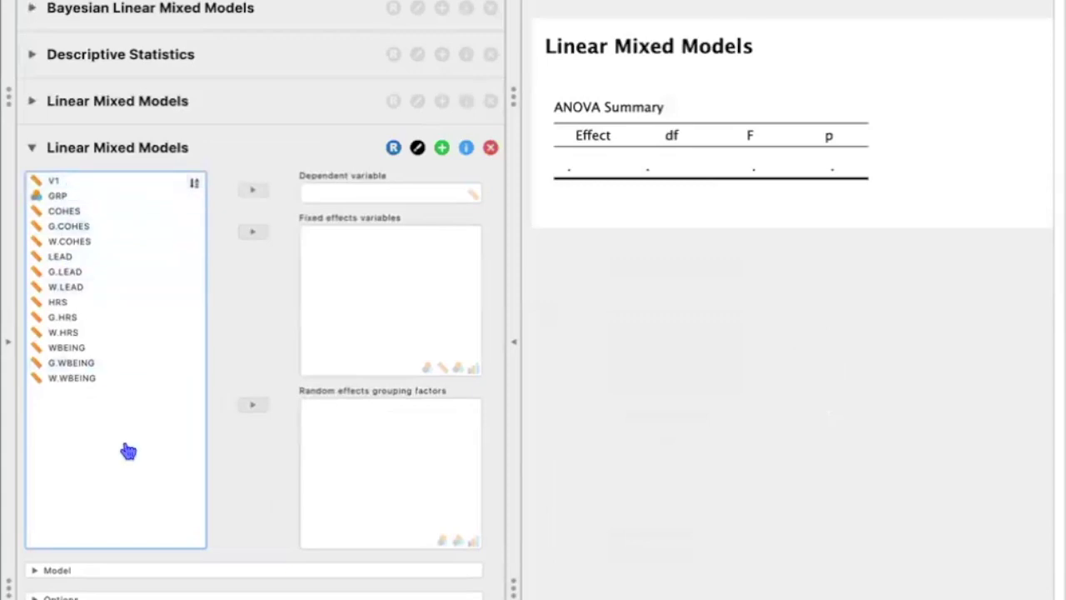
- Set GRP as grouping factor and WBEING as dependent, and drop the W.HRS∗G.HRS interaction term
left_click_drag(64, 200, 381, 462)
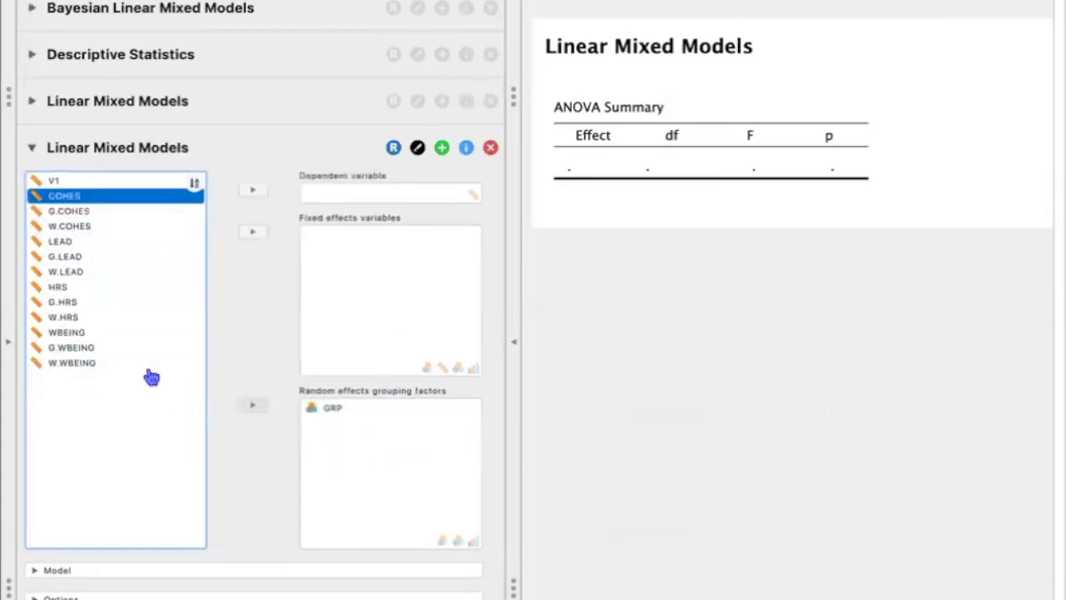
left_click_drag(107, 332, 391, 193)
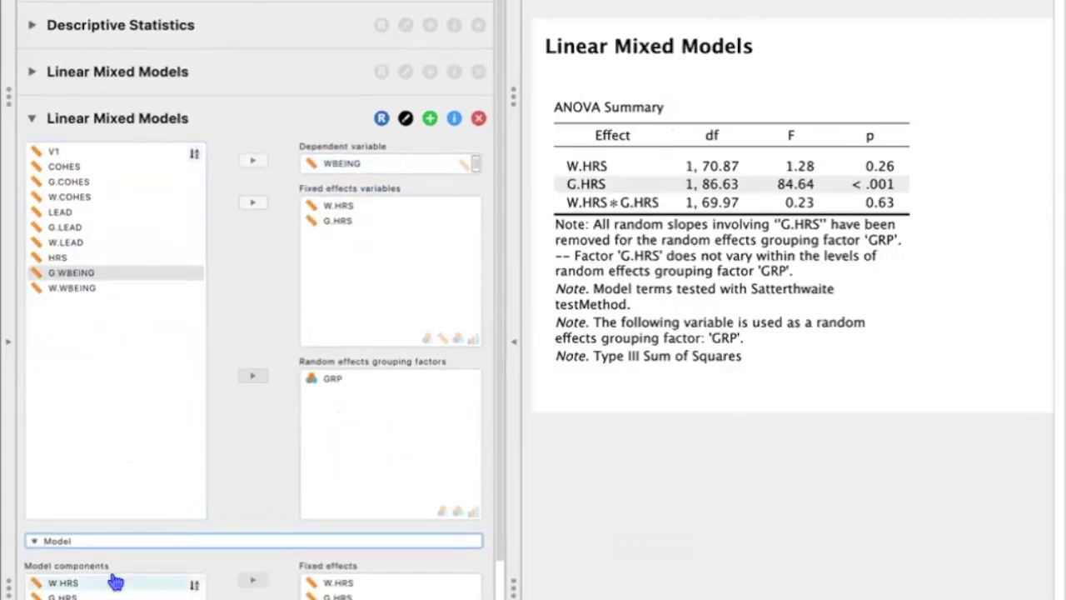
left_click(115, 583)
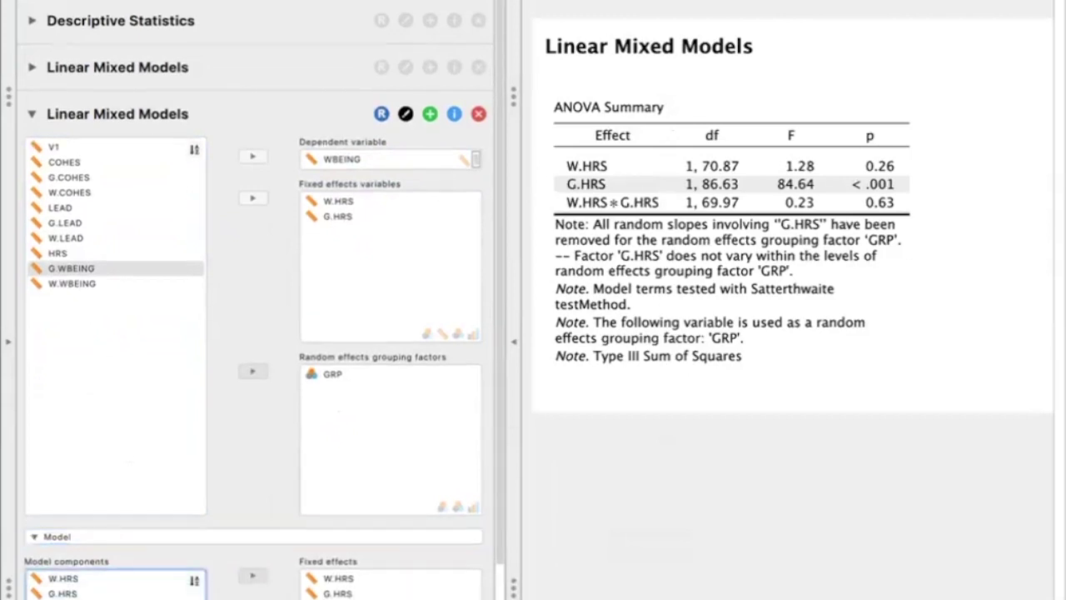
scroll(250, 333, "down", 3)
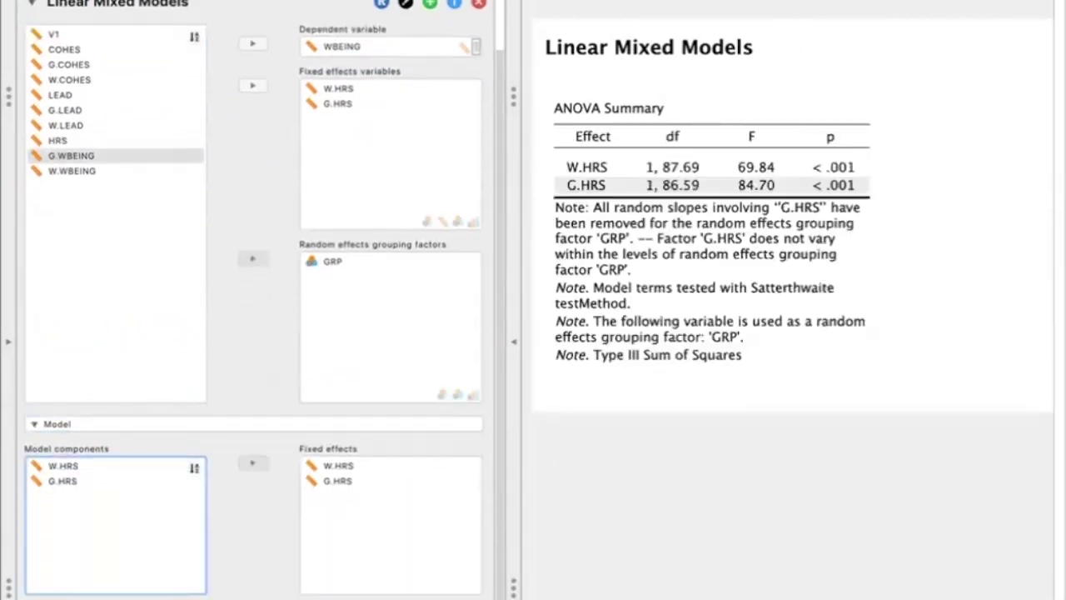
scroll(504, 388, "down", 4)
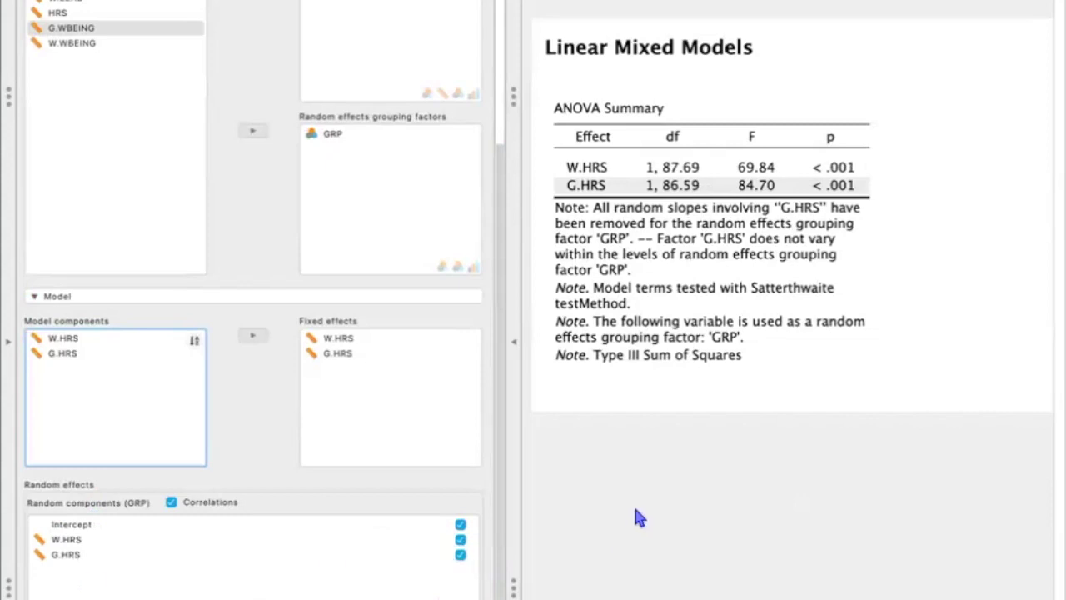
- Enable Model summary, Fixed effects, Variance/correlation and Random effects estimates for the second model
scroll(635, 518, "down", 2)
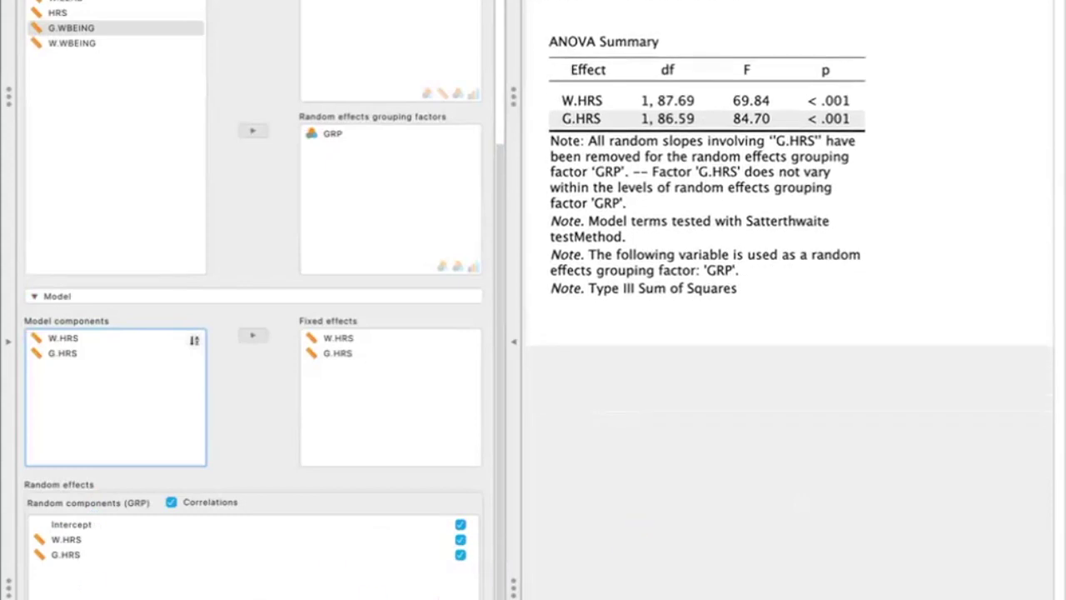
scroll(250, 375, "down", 5)
left_click(279, 530)
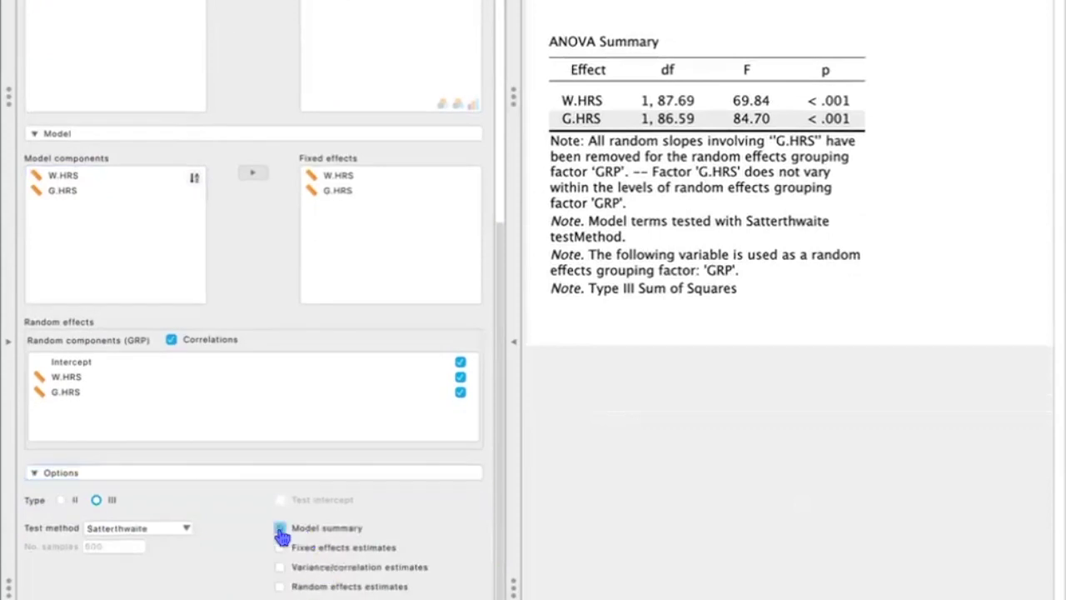
left_click(280, 547)
left_click(280, 566)
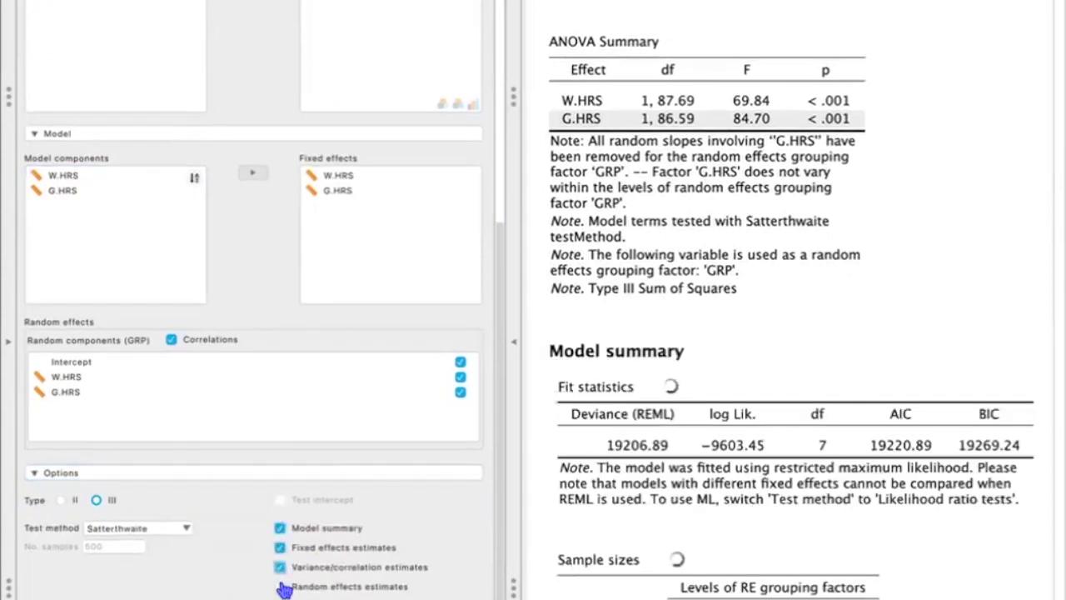
left_click(283, 587)
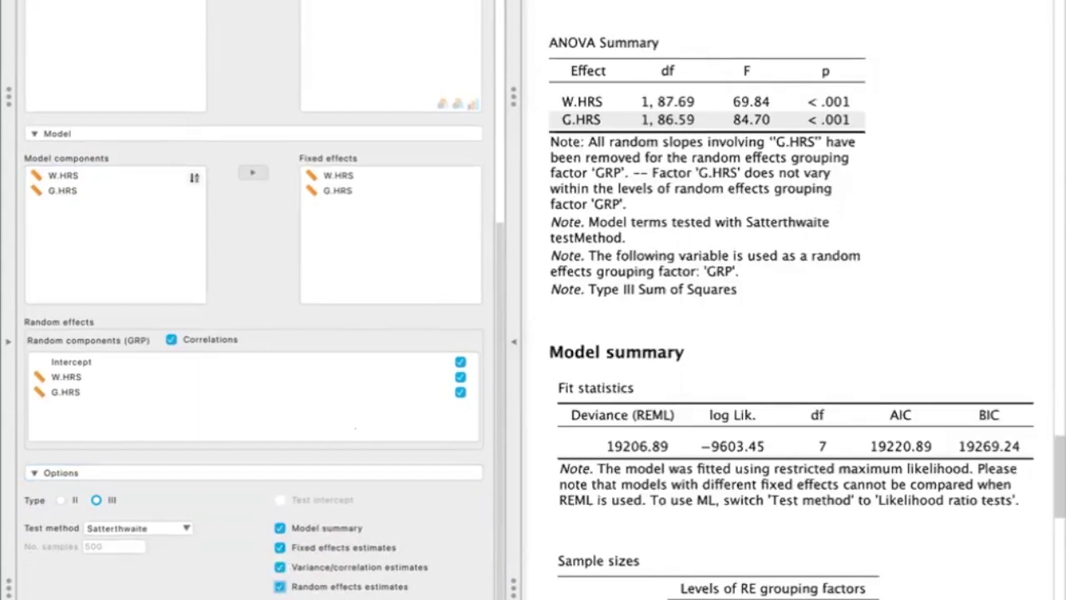
- Scroll to the GRP variance tables showing the W.HRS slope correlating −0.29 with the intercept
scroll(912, 474, "down", 10)
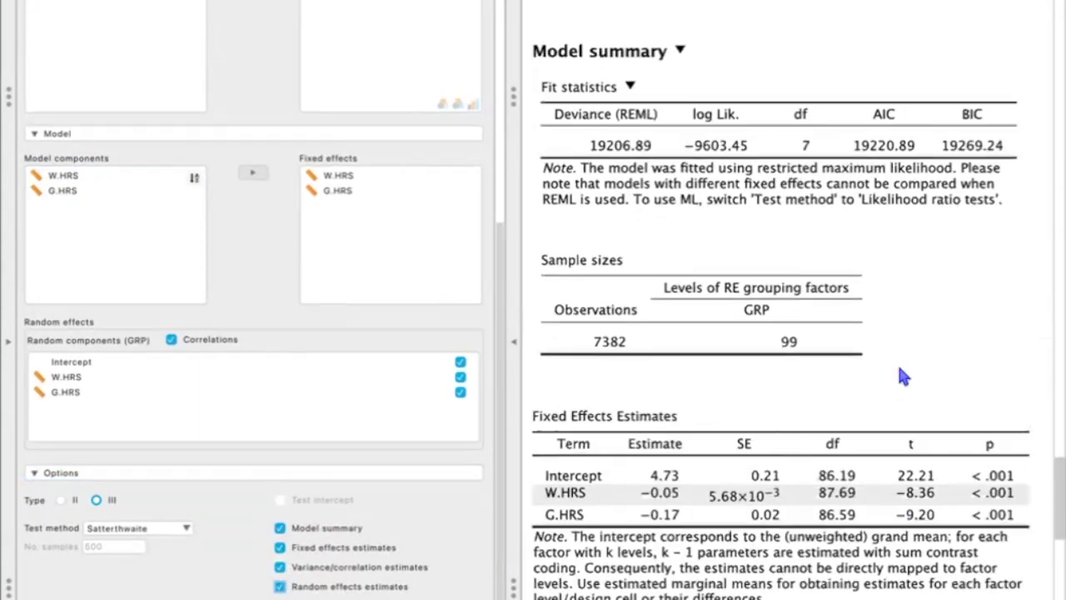
scroll(902, 371, "down", 6)
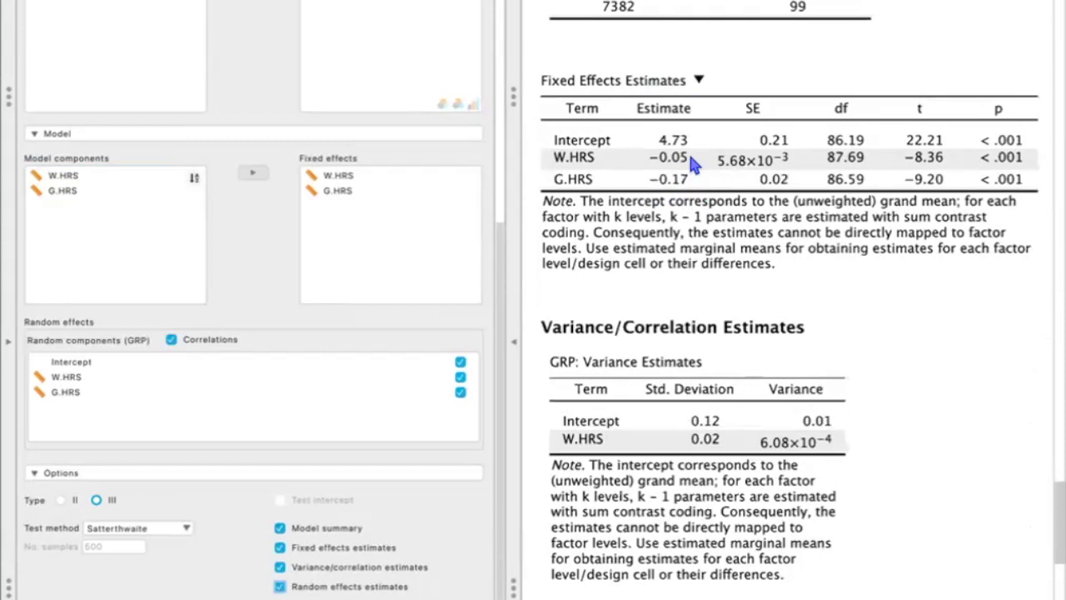
scroll(690, 160, "down", 5)
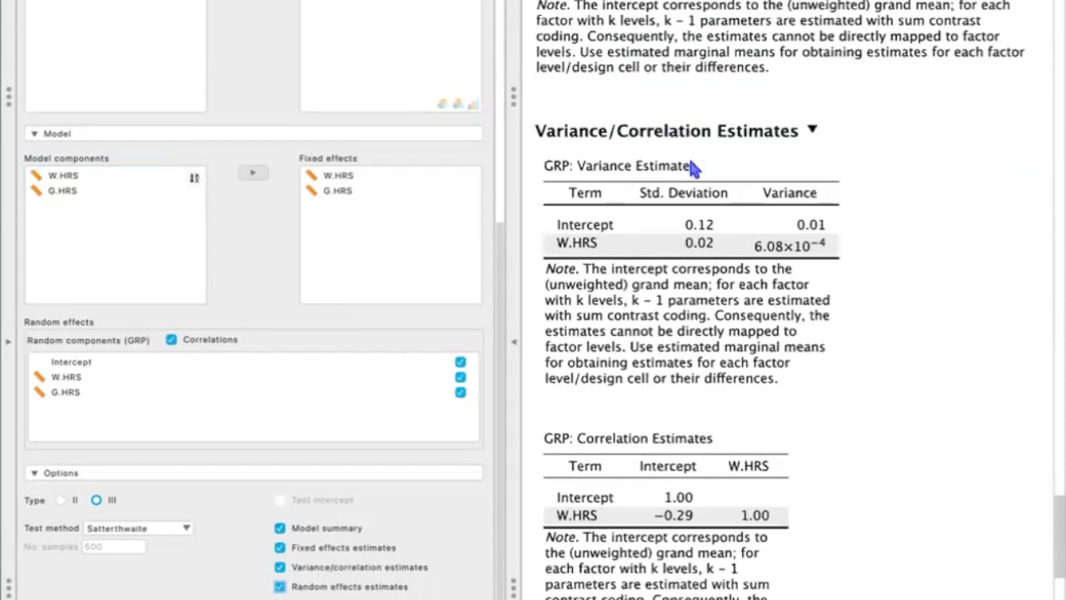
scroll(600, 243, "down", 1)
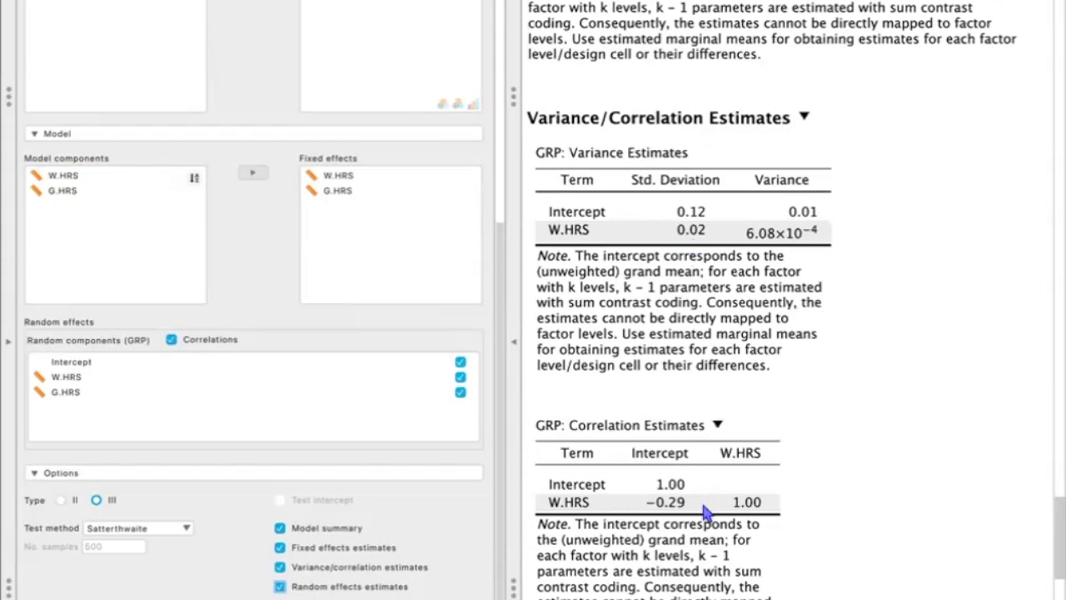
- Scroll back to the fit statistics: AIC 19220.89, BIC 19269.24, 7382 observations in 99 groups
scroll(704, 512, "down", 3)
scroll(729, 435, "down", 2)
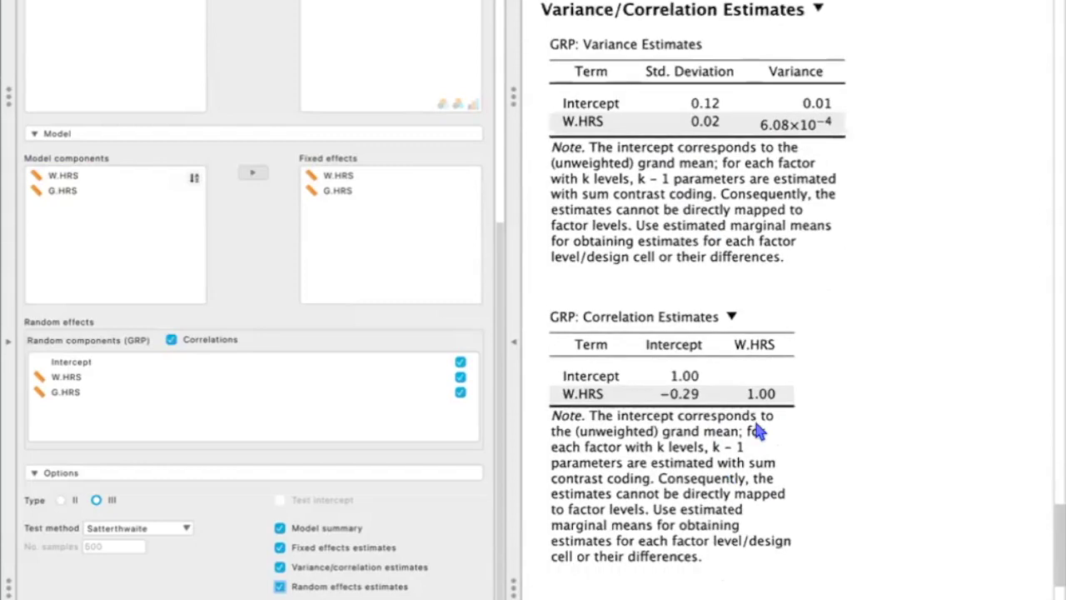
scroll(854, 454, "down", 1)
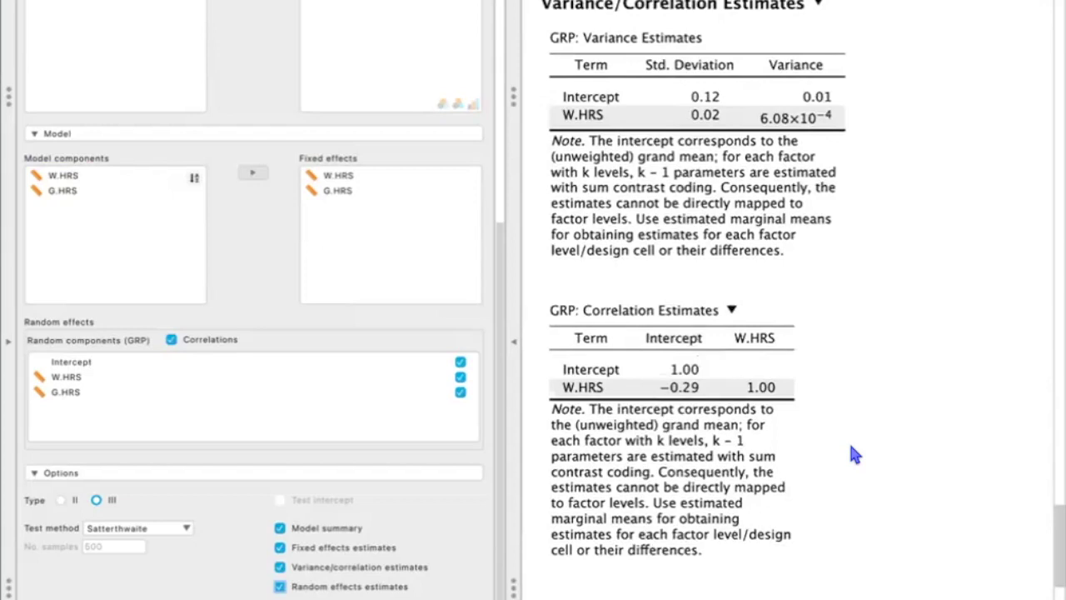
scroll(854, 454, "down", 5)
scroll(854, 453, "up", 15)
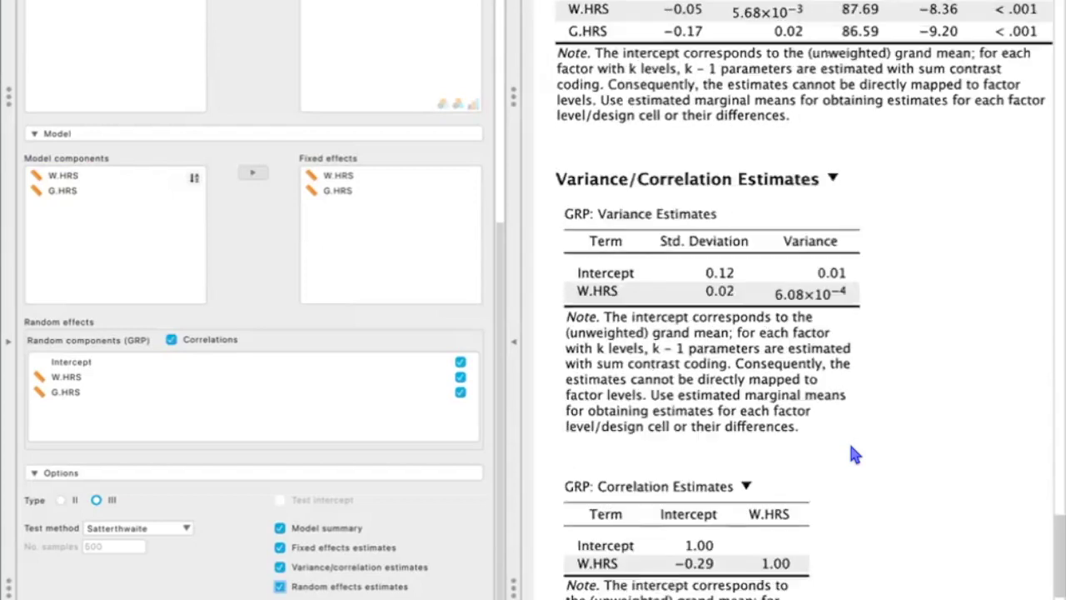
scroll(854, 454, "up", 8)
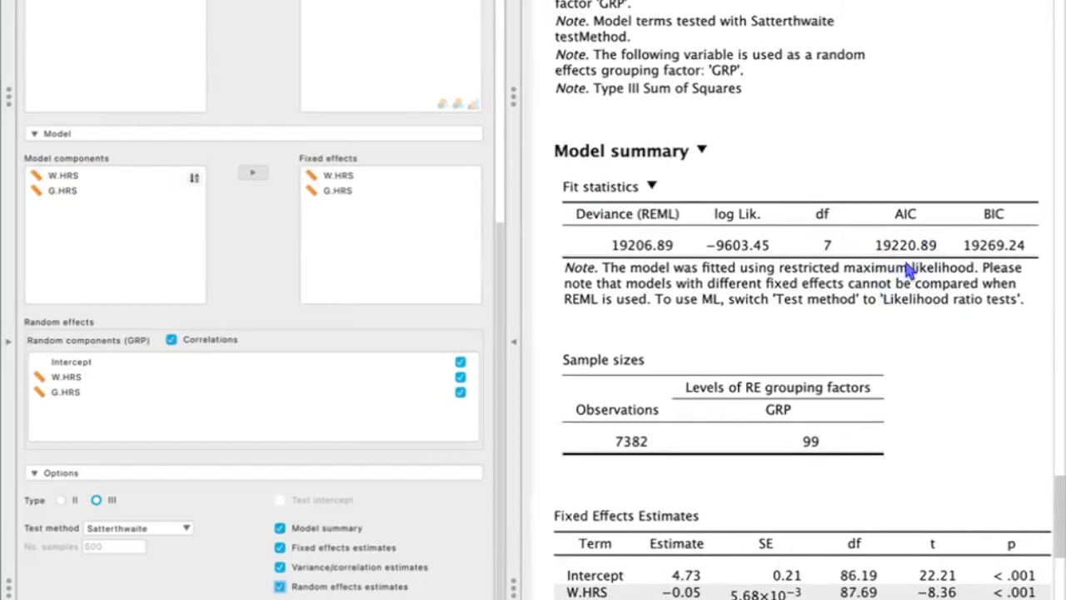
scroll(904, 269, "down", 15)
scroll(908, 270, "up", 5)
scroll(908, 268, "up", 10)
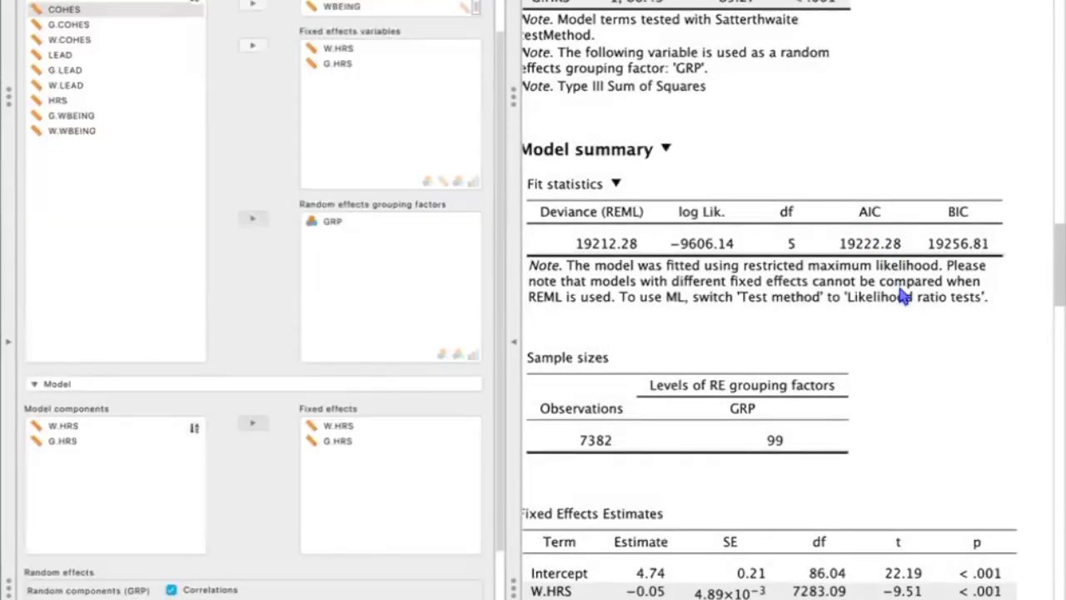
scroll(904, 297, "down", 2)
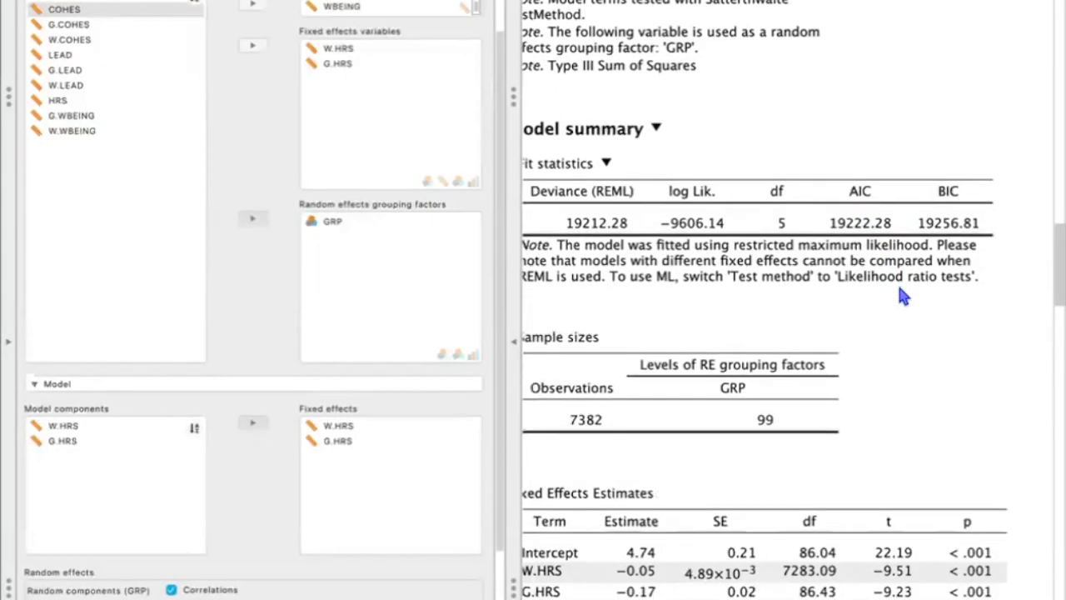
scroll(900, 290, "down", 1)
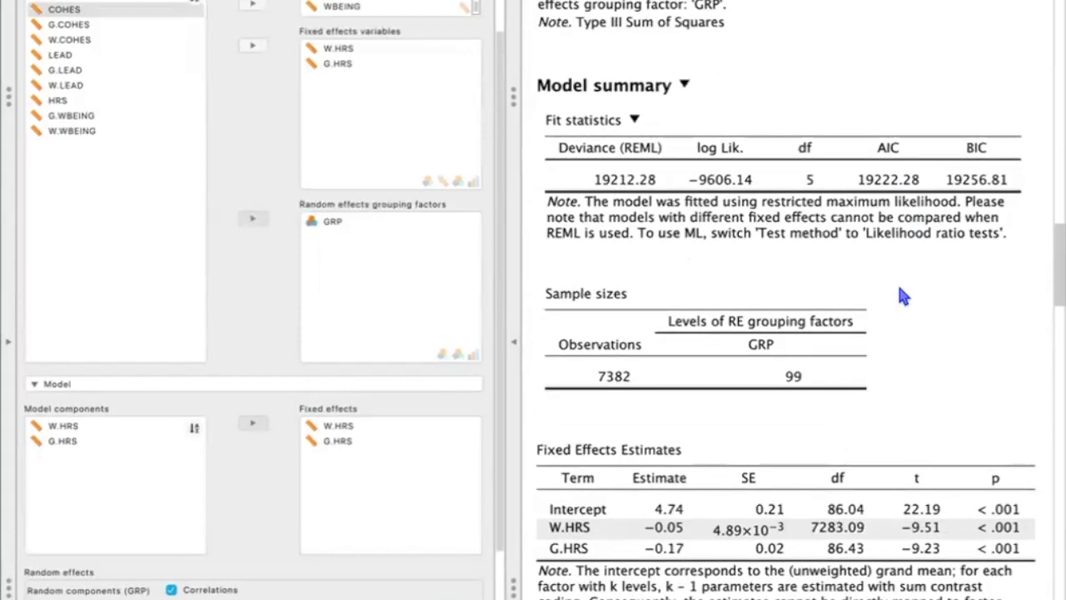
scroll(904, 296, "down", 6)
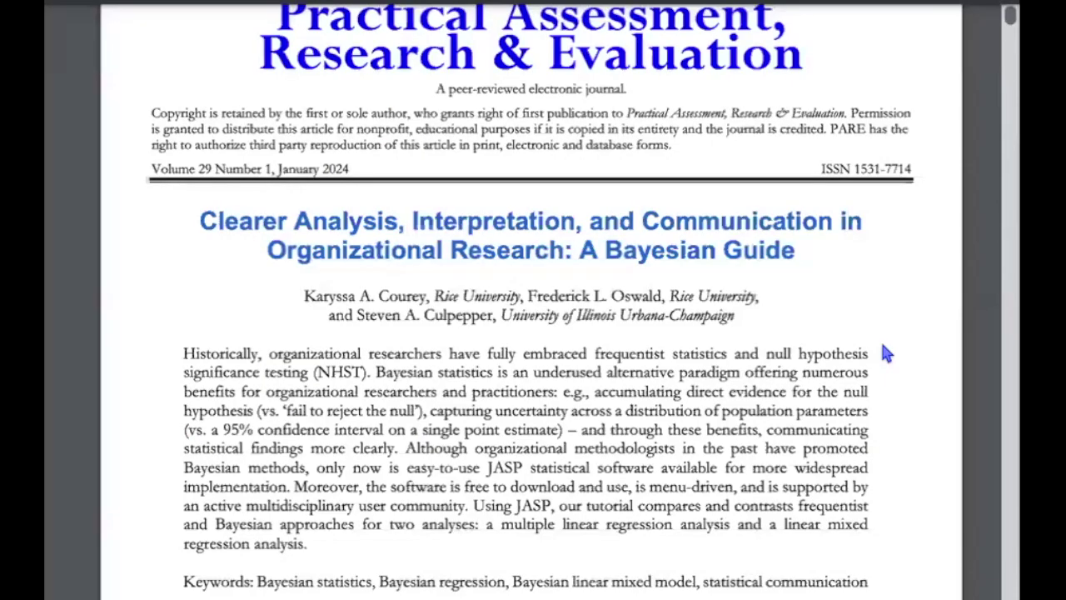
- Scroll the PDF to the Linear Mixed Models section near page 11, toward Figure 3
scroll(885, 354, "up", 1)
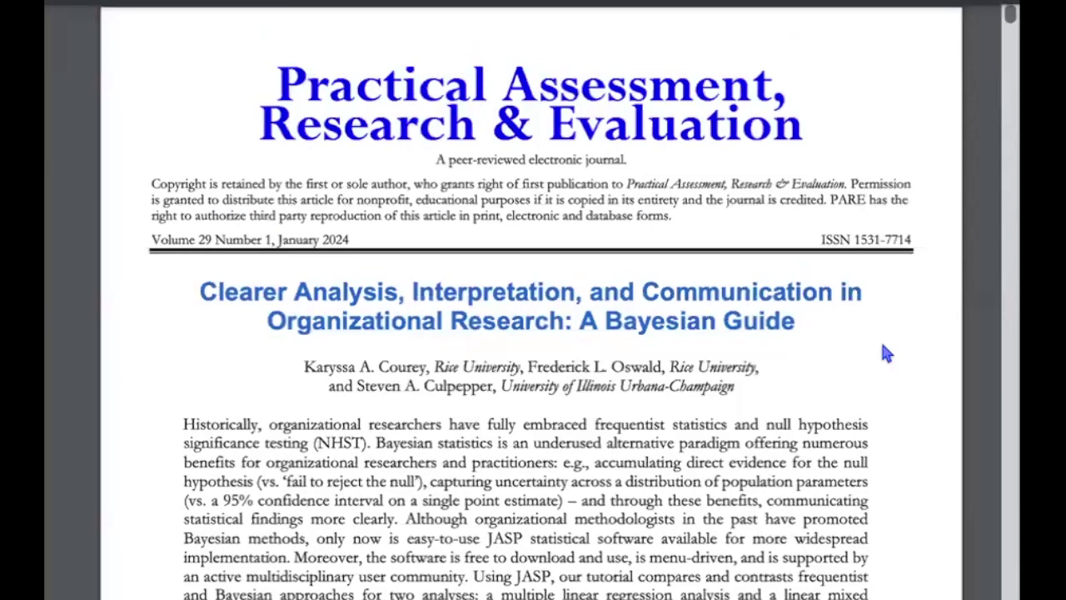
scroll(882, 310, "down", 15)
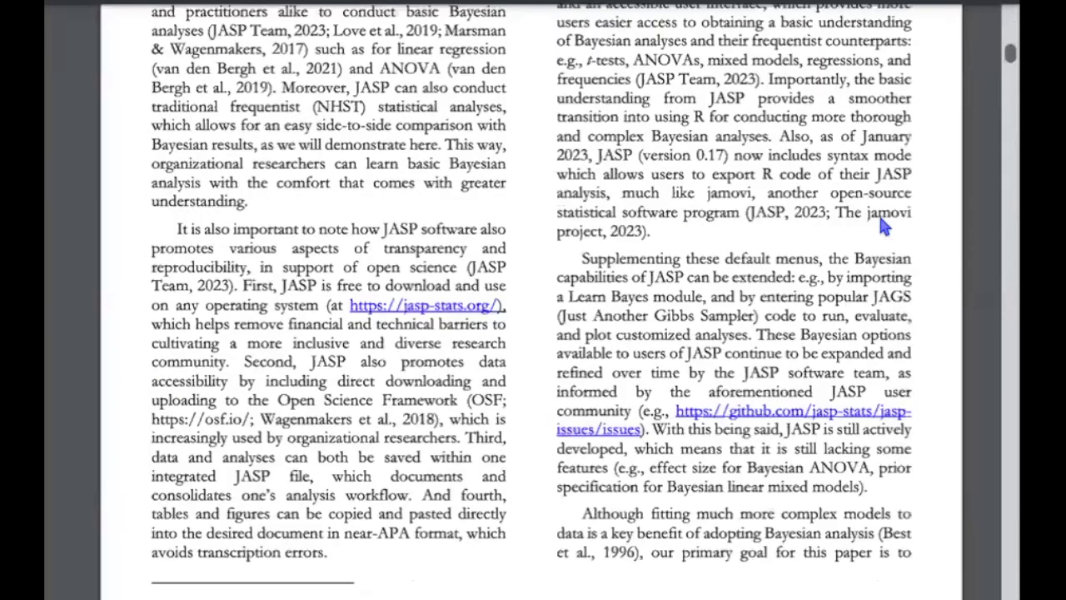
scroll(885, 227, "down", 20)
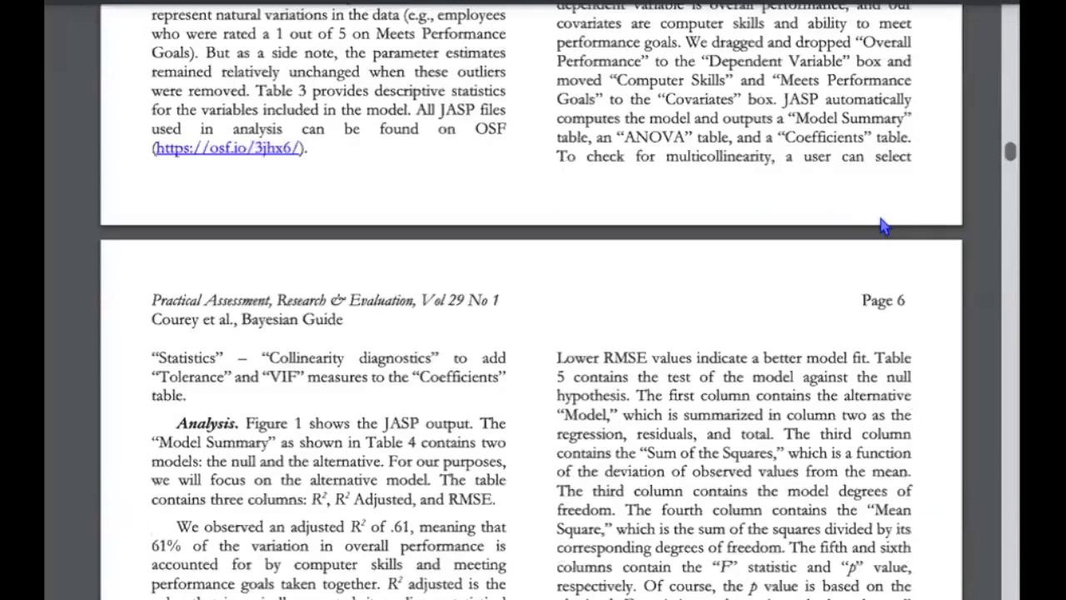
scroll(884, 226, "down", 10)
scroll(884, 227, "down", 20)
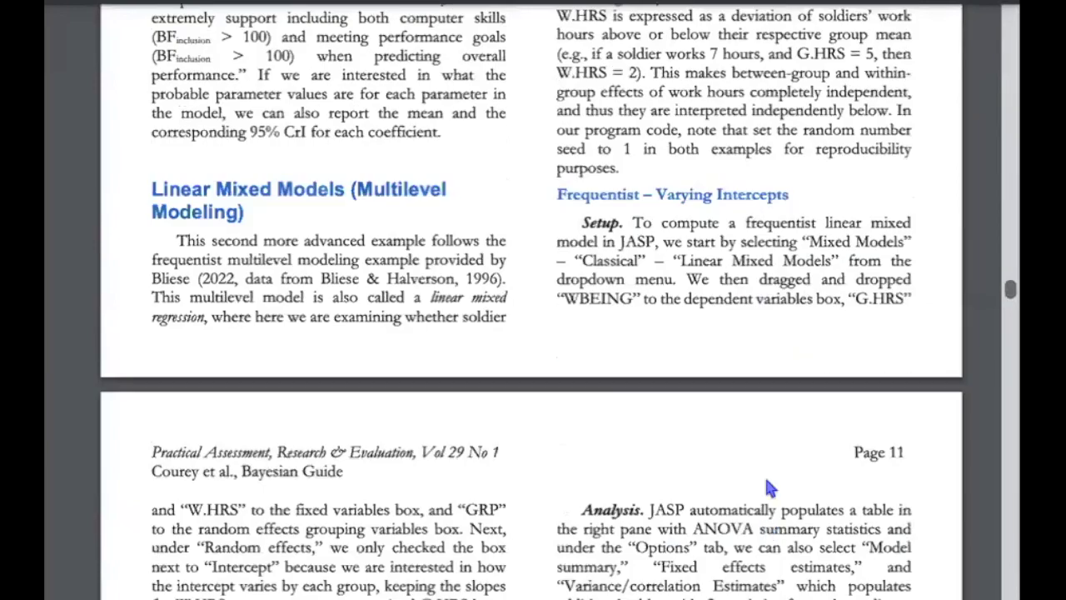
scroll(671, 477, "down", 15)
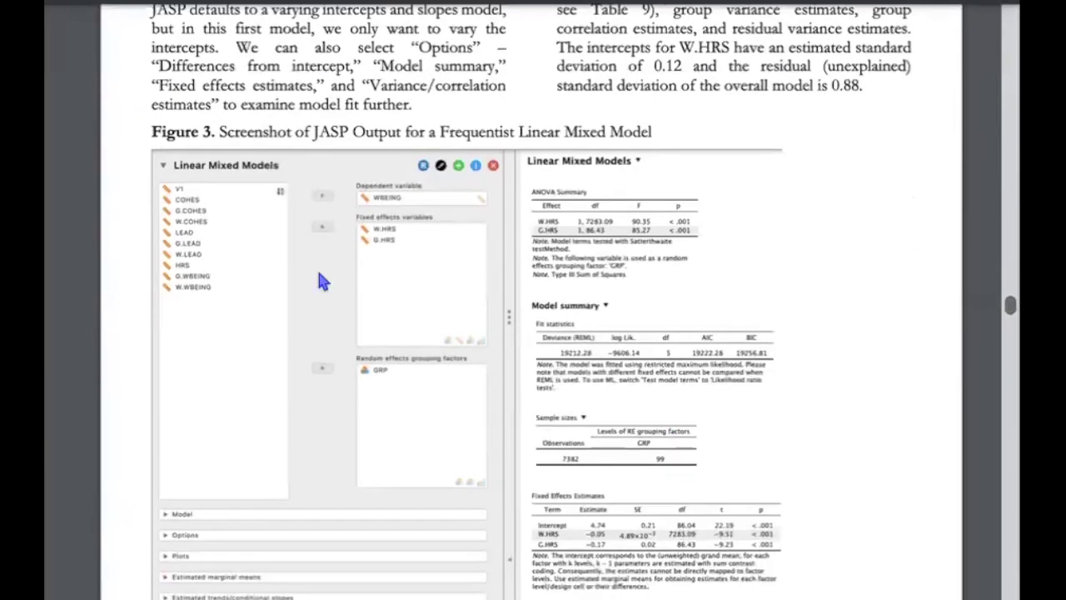